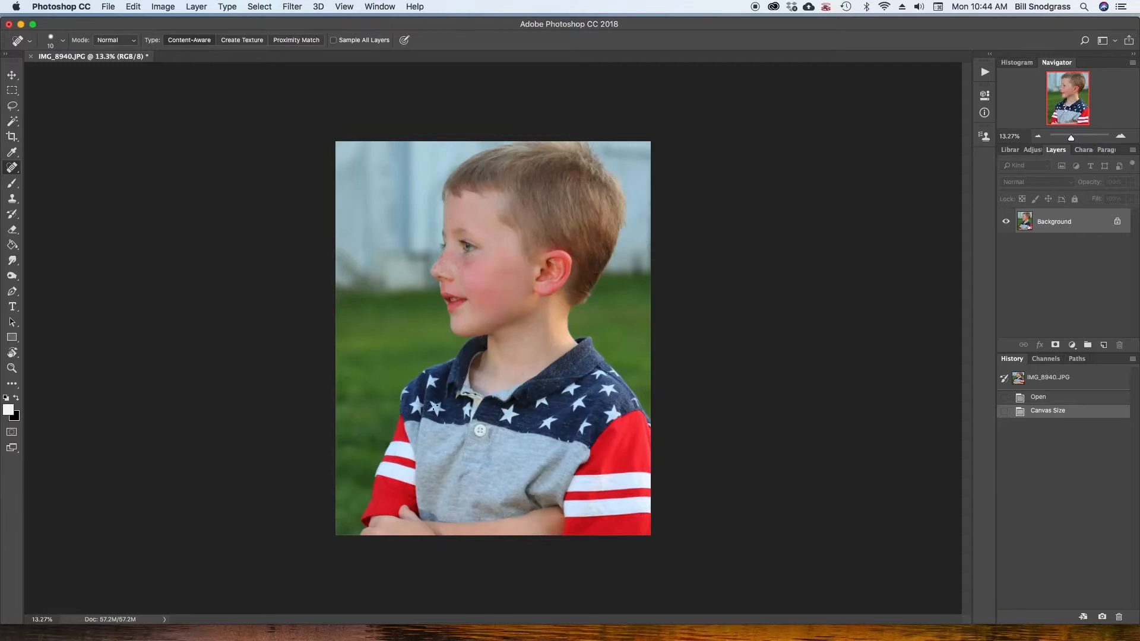
Open the photo in the Camera Raw Filter and fit it in the view.
{"action": "left_click", "coordinate": [287, 8]}
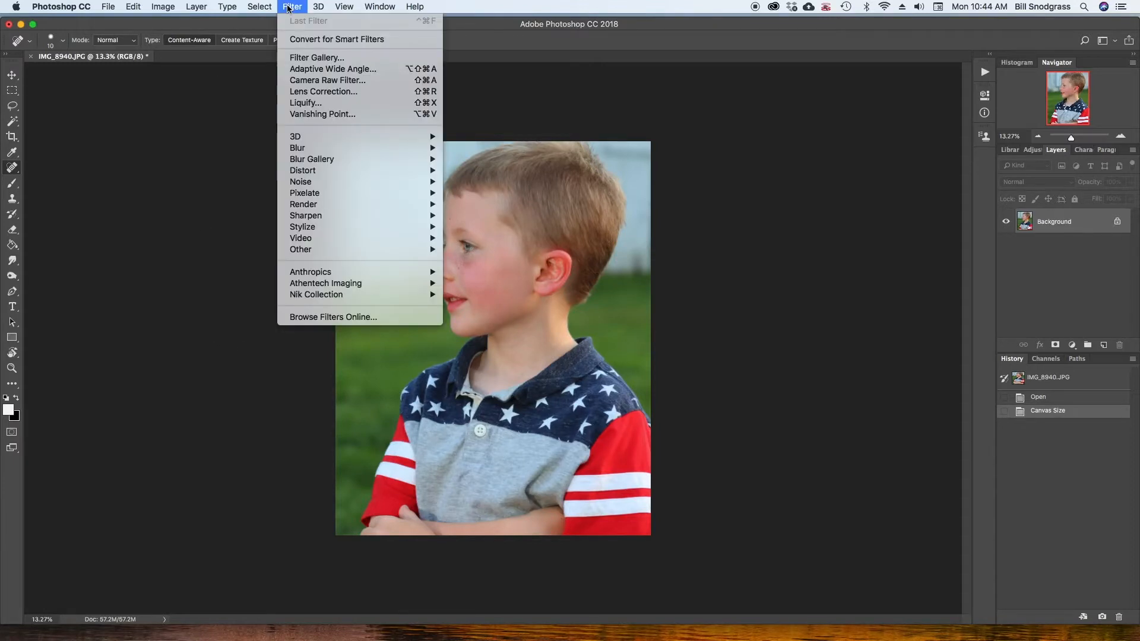
{"action": "left_click", "coordinate": [323, 79]}
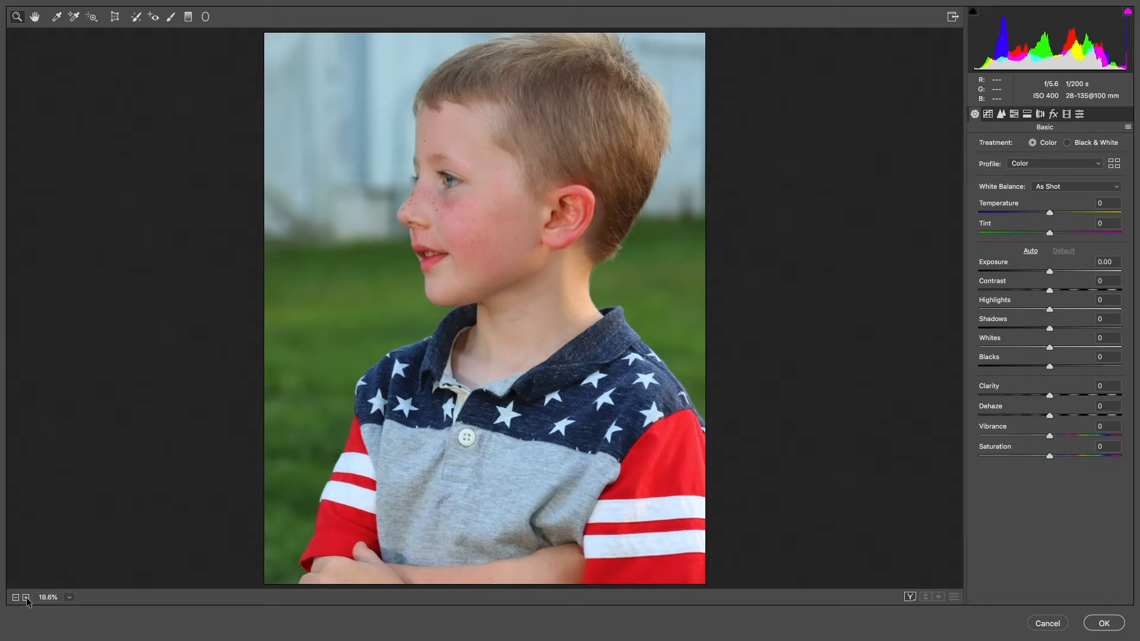
{"action": "left_click", "coordinate": [69, 598]}
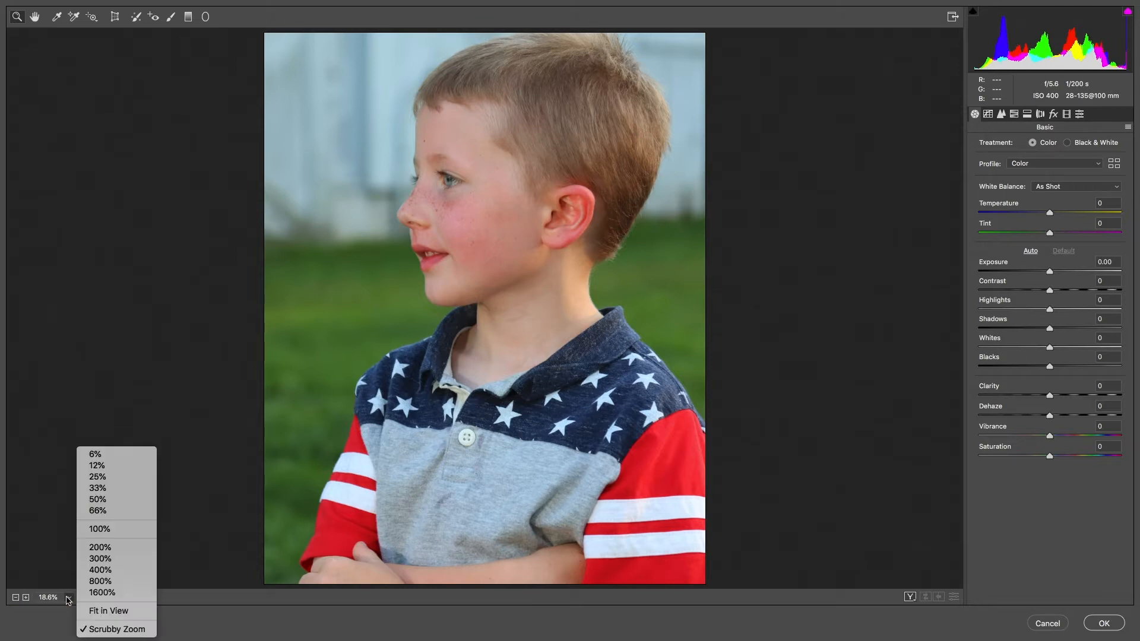
{"action": "left_click", "coordinate": [140, 610]}
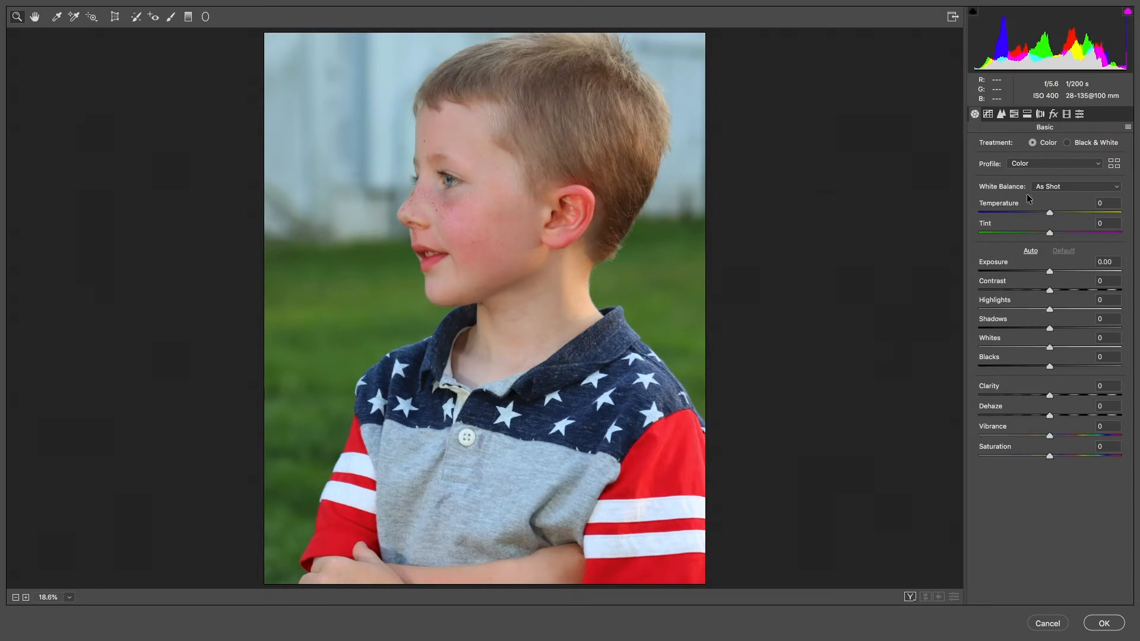
Try the Auto white balance and restore it to As Shot.
{"action": "left_click", "coordinate": [1081, 188]}
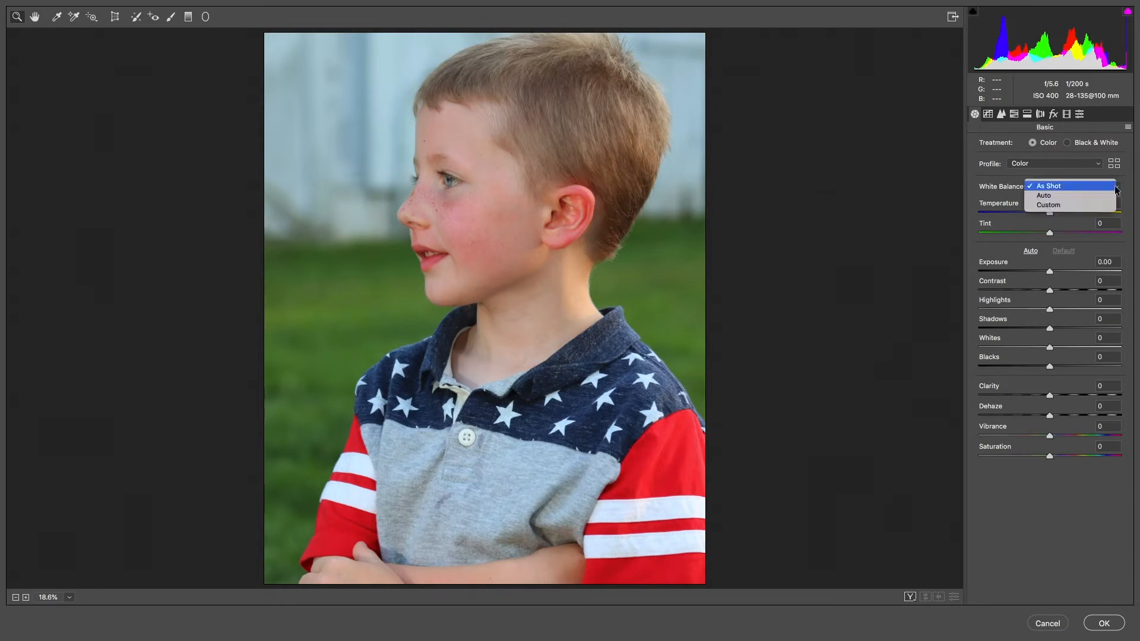
{"action": "left_click", "coordinate": [1079, 200]}
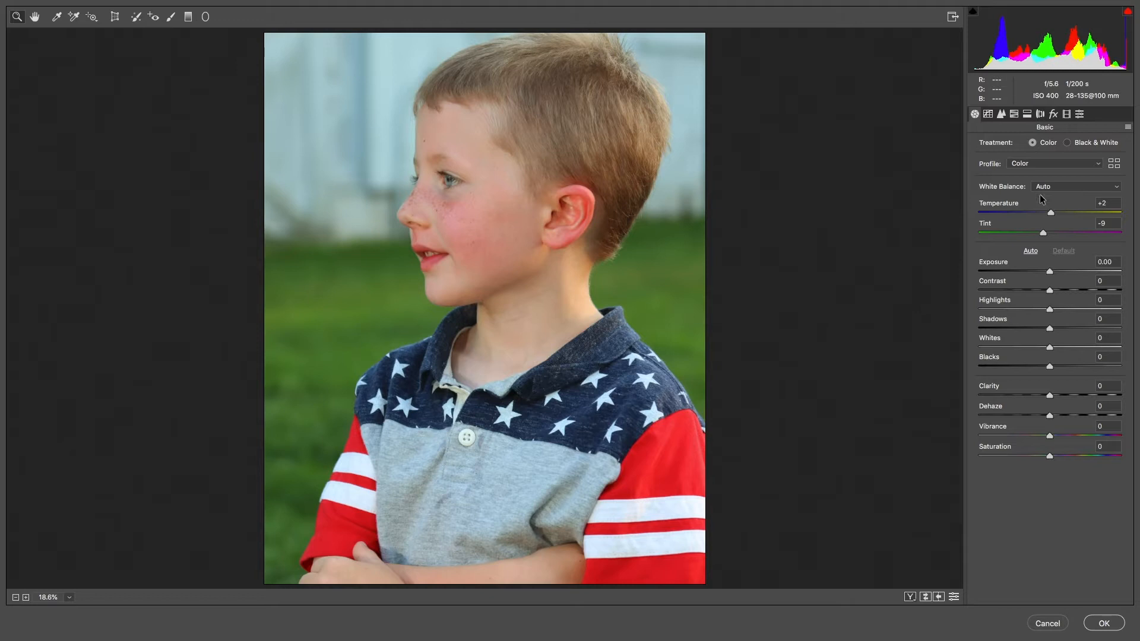
{"action": "left_click", "coordinate": [1058, 190]}
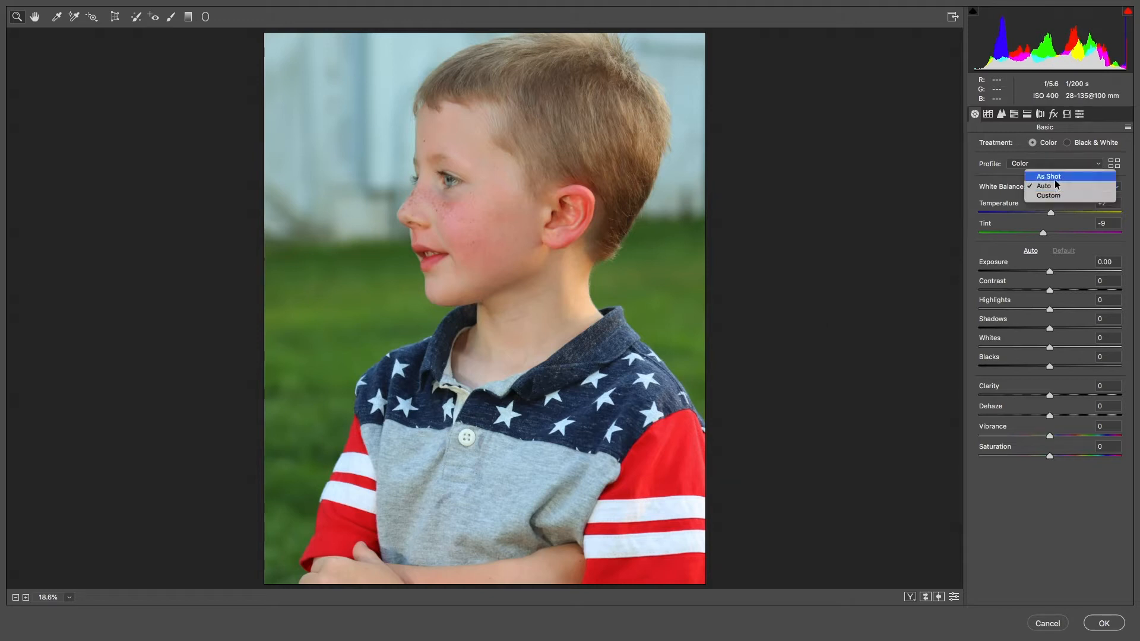
{"action": "left_click", "coordinate": [1053, 176]}
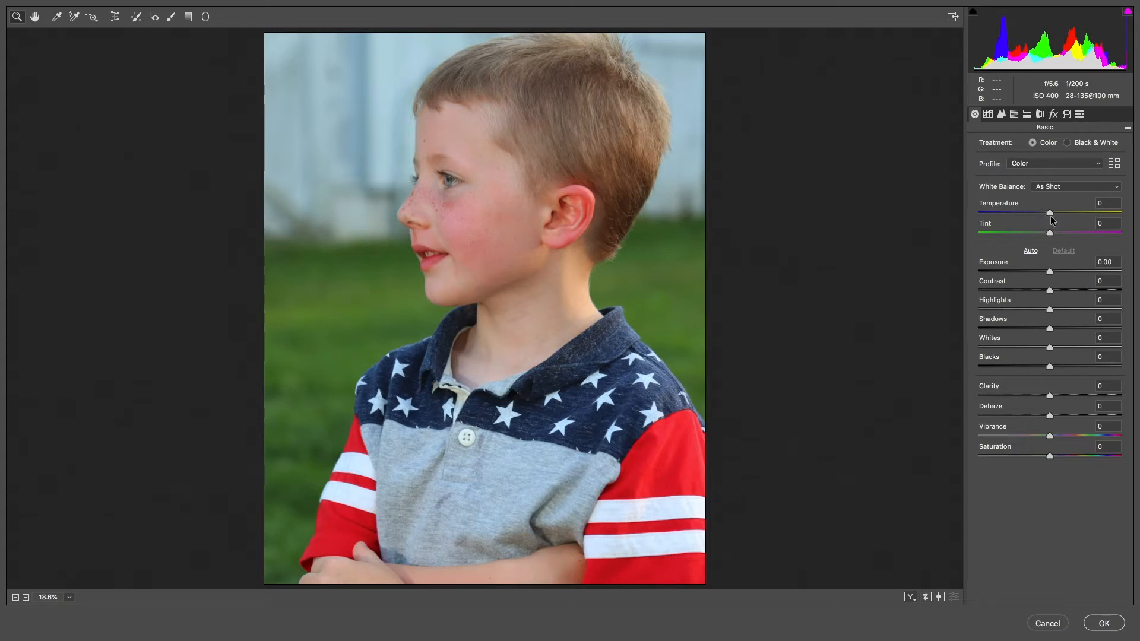
Try warming the Temperature to +3 and reset it to 0.
{"action": "mouse_move", "coordinate": [1050, 219]}
{"action": "left_mouse_down"}
{"action": "mouse_move", "coordinate": [1000, 212]}
{"action": "mouse_move", "coordinate": [1072, 215]}
{"action": "mouse_move", "coordinate": [1051, 214]}
{"action": "left_mouse_up"}
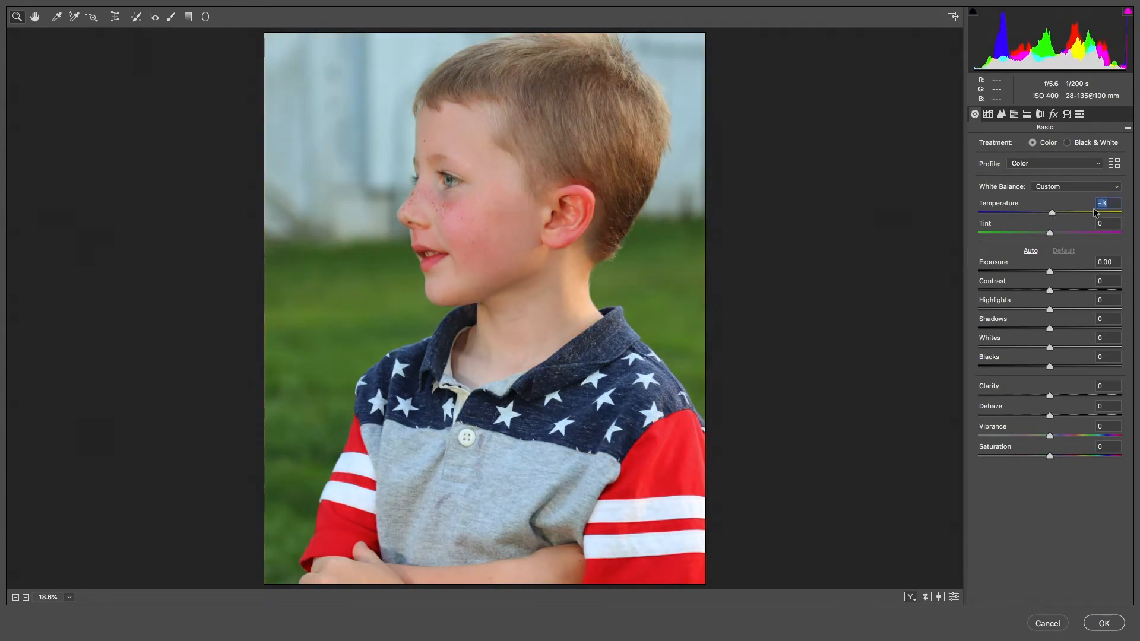
{"action": "left_click", "coordinate": [1112, 204]}
{"action": "type", "text": "0"}
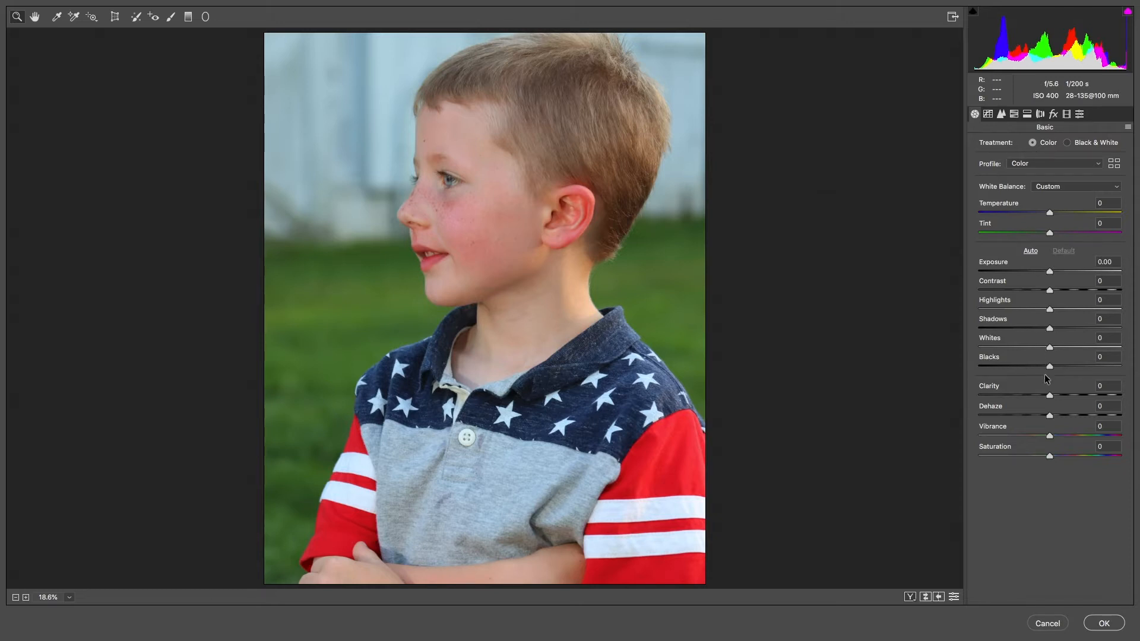
Try Shadows at -66 and Blacks at -63, returning Shadows to 0 and Blacks to +6.
{"action": "left_click_drag", "start_coordinate": [1049, 366], "coordinate": [1035, 365]}
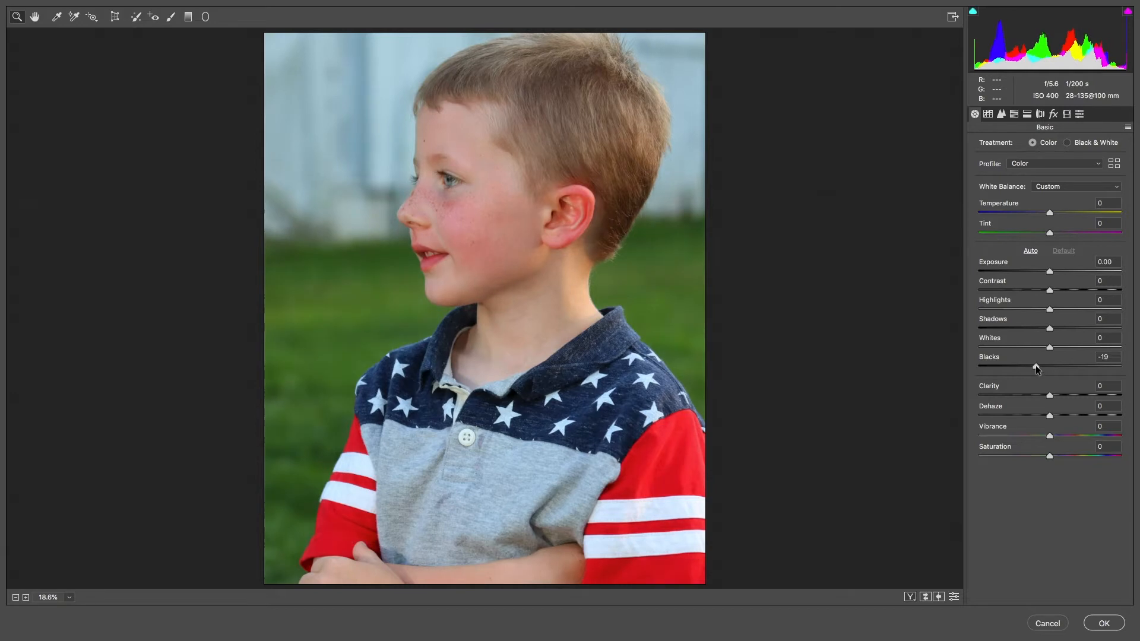
{"action": "left_click", "coordinate": [1030, 327]}
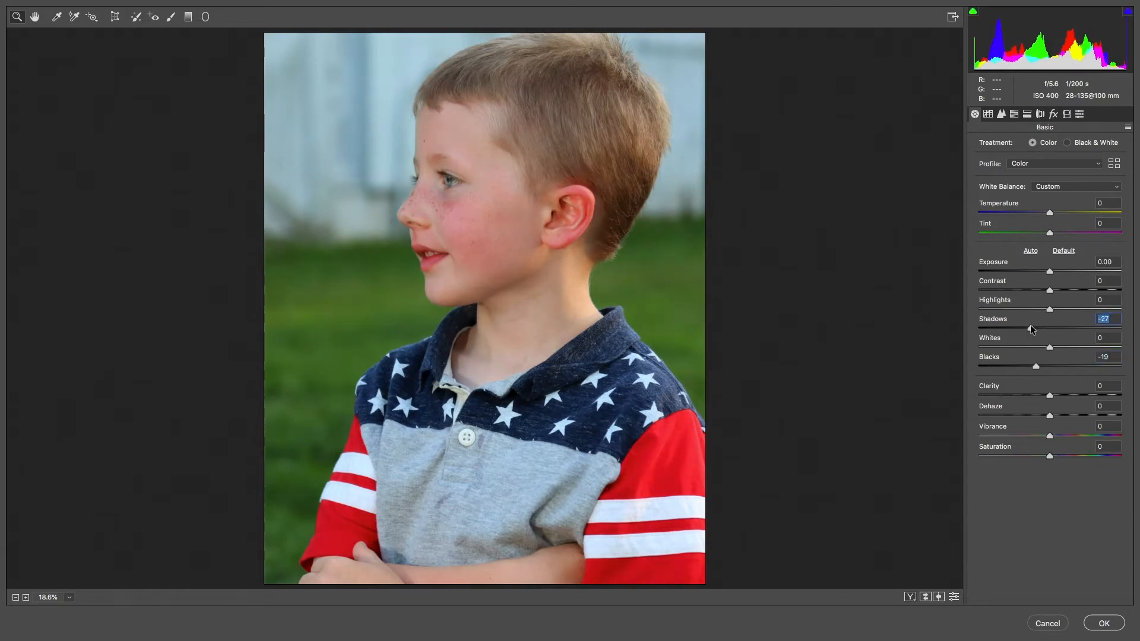
{"action": "left_click", "coordinate": [1022, 327]}
{"action": "left_click", "coordinate": [1023, 365]}
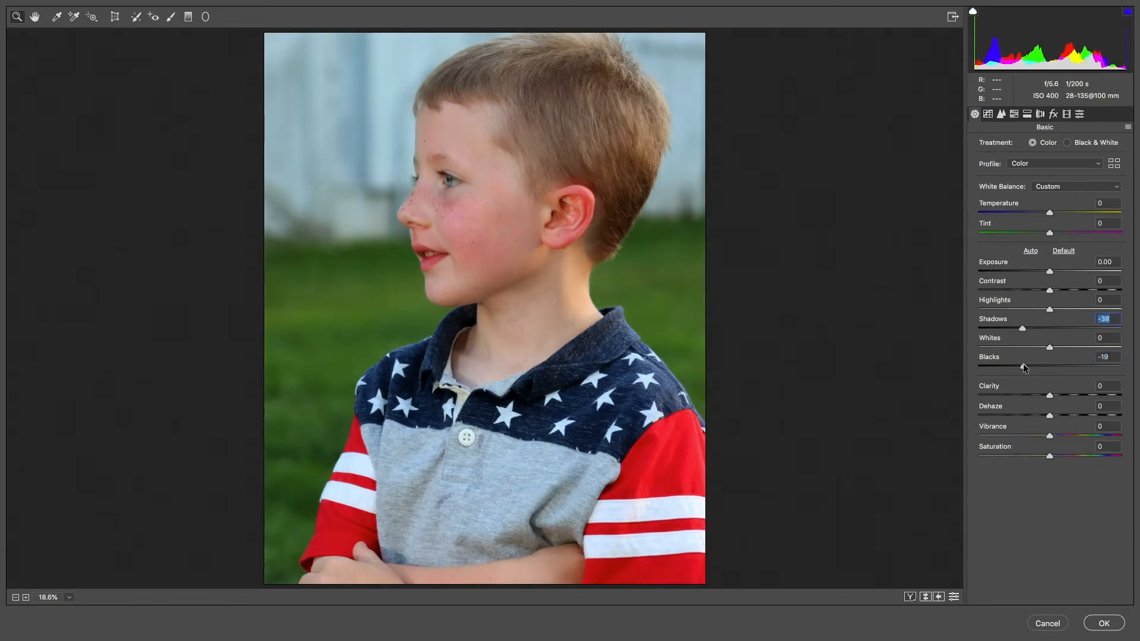
{"action": "left_click", "coordinate": [1002, 326]}
{"action": "left_click", "coordinate": [1005, 367]}
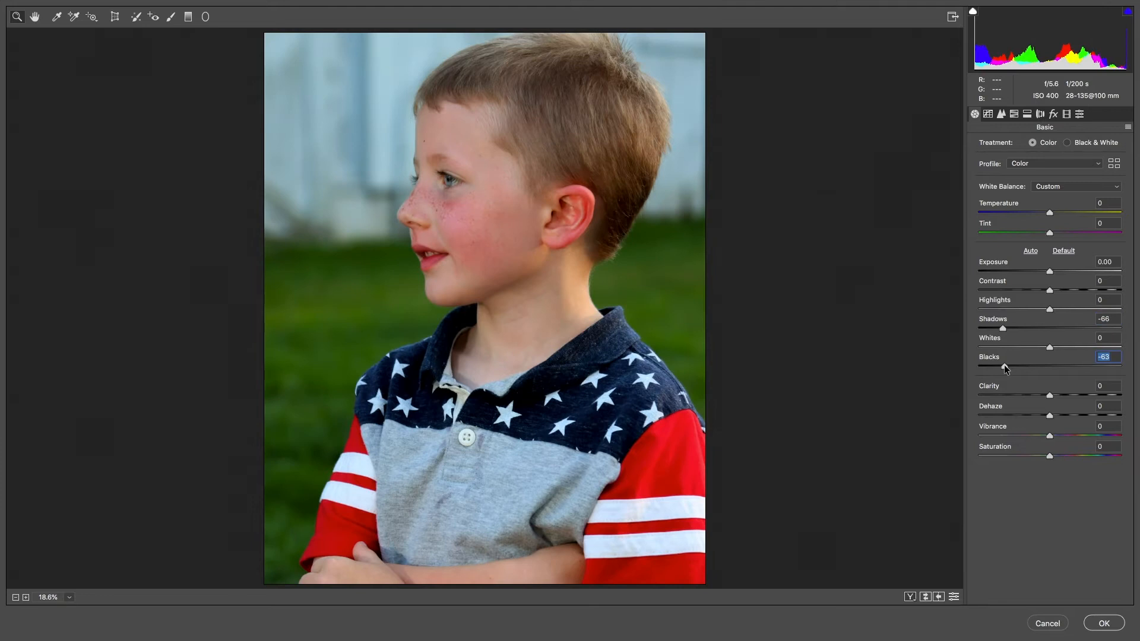
{"action": "left_click_drag", "start_coordinate": [1004, 365], "coordinate": [1053, 365]}
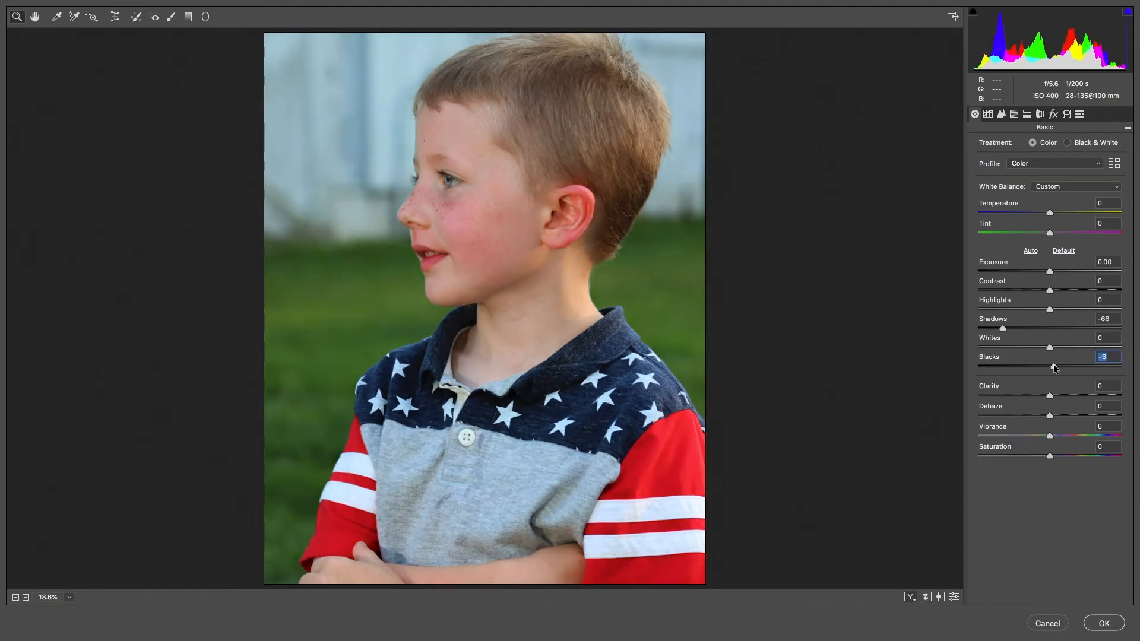
{"action": "double_click", "coordinate": [1003, 327]}
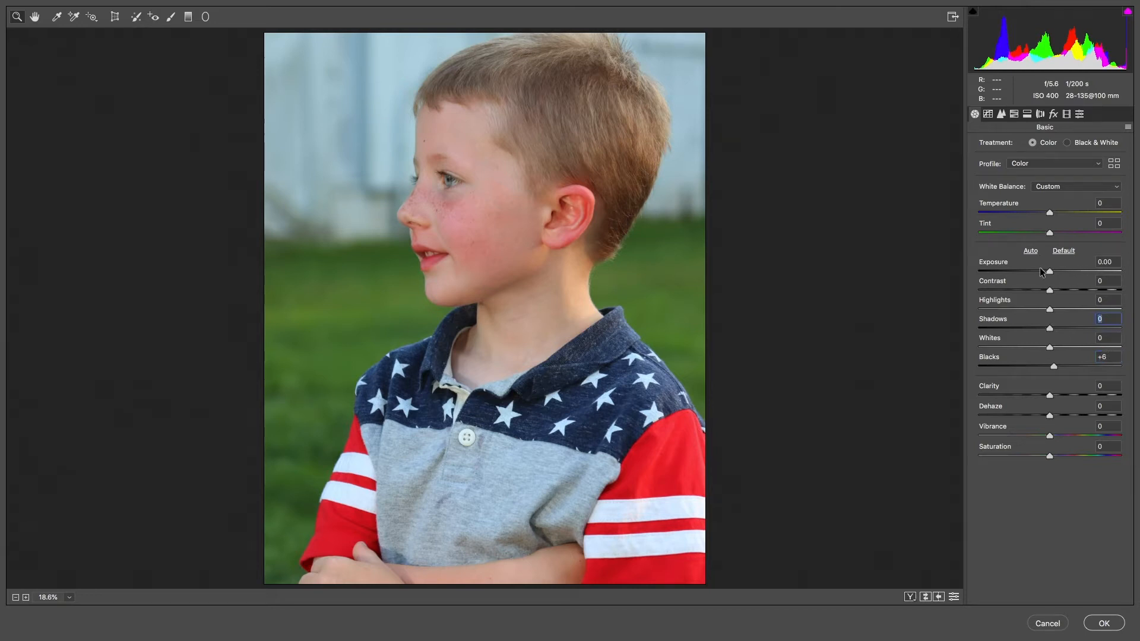
Lower the Exposure to -0.30.
{"action": "mouse_move", "coordinate": [1039, 271]}
{"action": "left_mouse_down"}
{"action": "mouse_move", "coordinate": [1017, 272]}
{"action": "mouse_move", "coordinate": [1052, 270]}
{"action": "mouse_move", "coordinate": [1043, 275]}
{"action": "left_mouse_up"}
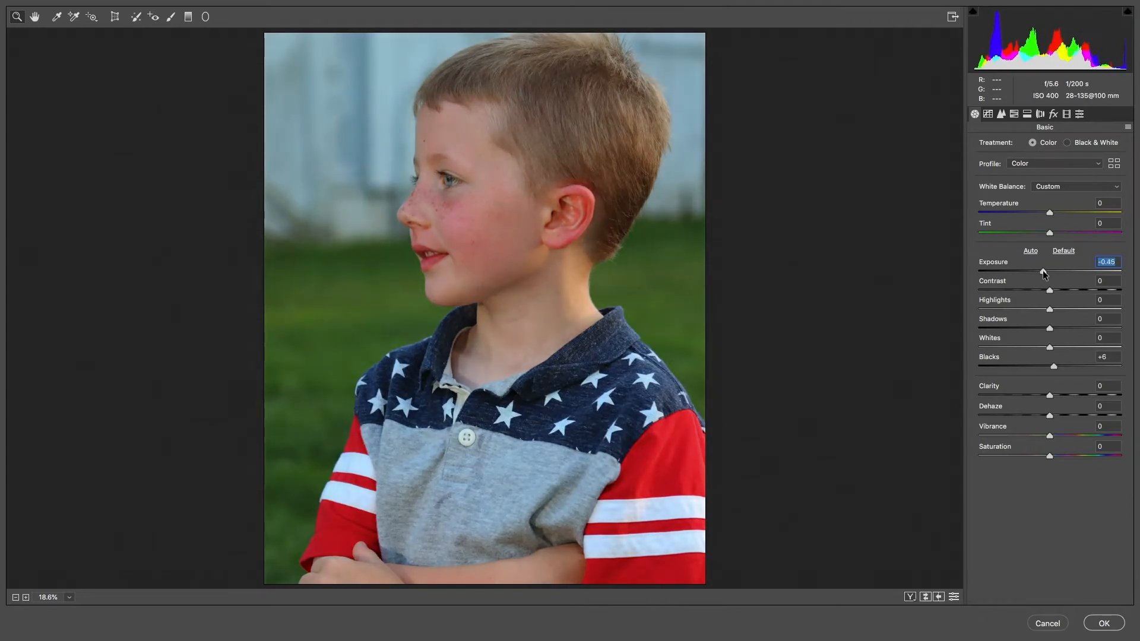
{"action": "left_click_drag", "start_coordinate": [1044, 273], "coordinate": [1048, 269]}
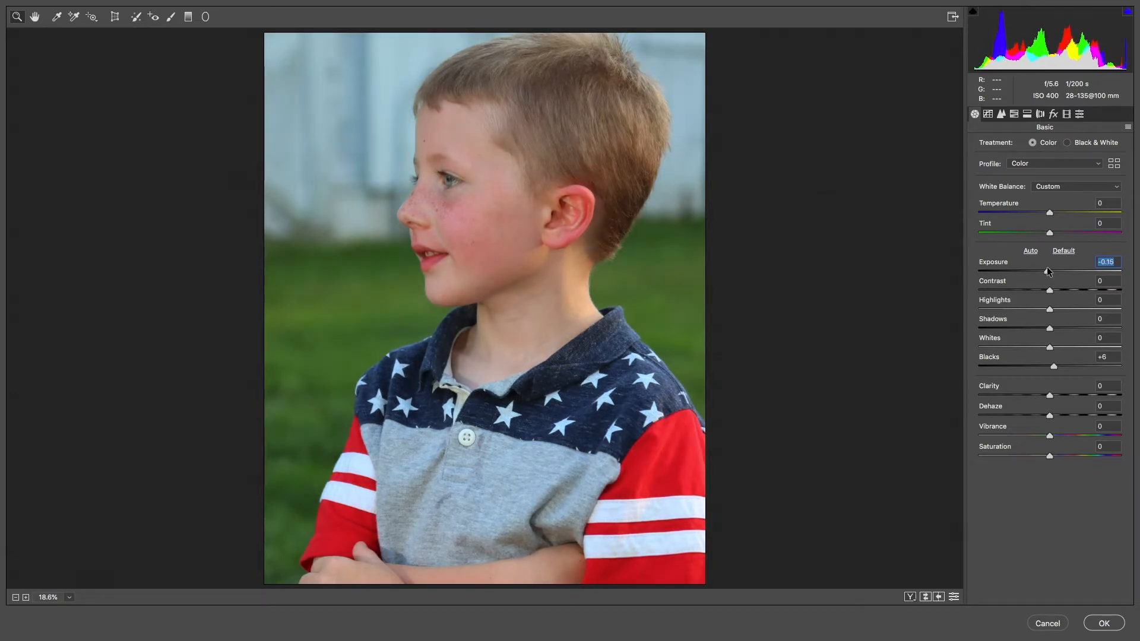
{"action": "left_click", "coordinate": [1116, 261]}
{"action": "type", "text": "3"}
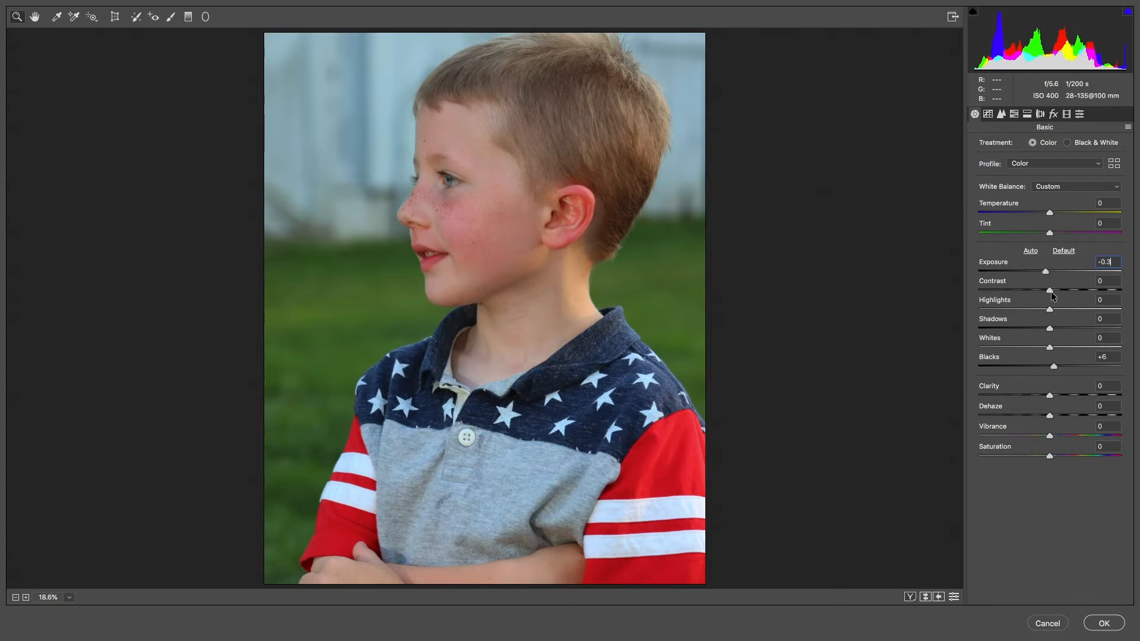
Lower the Blacks to -35 and set the Shadows to -50.
{"action": "left_click", "coordinate": [1024, 366]}
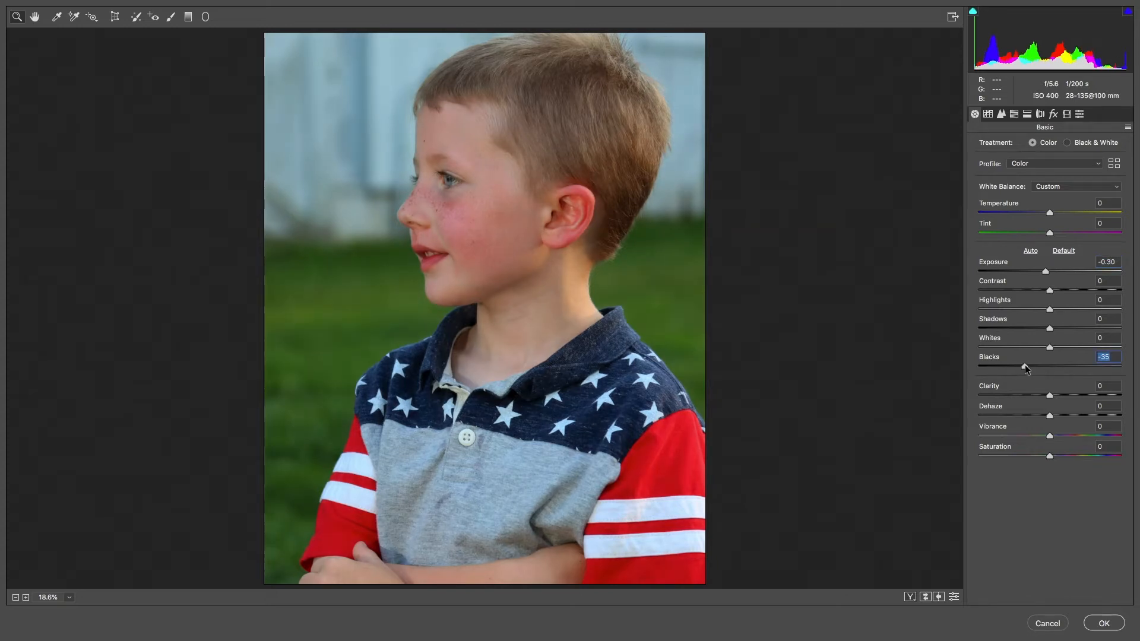
{"action": "left_click", "coordinate": [1021, 328]}
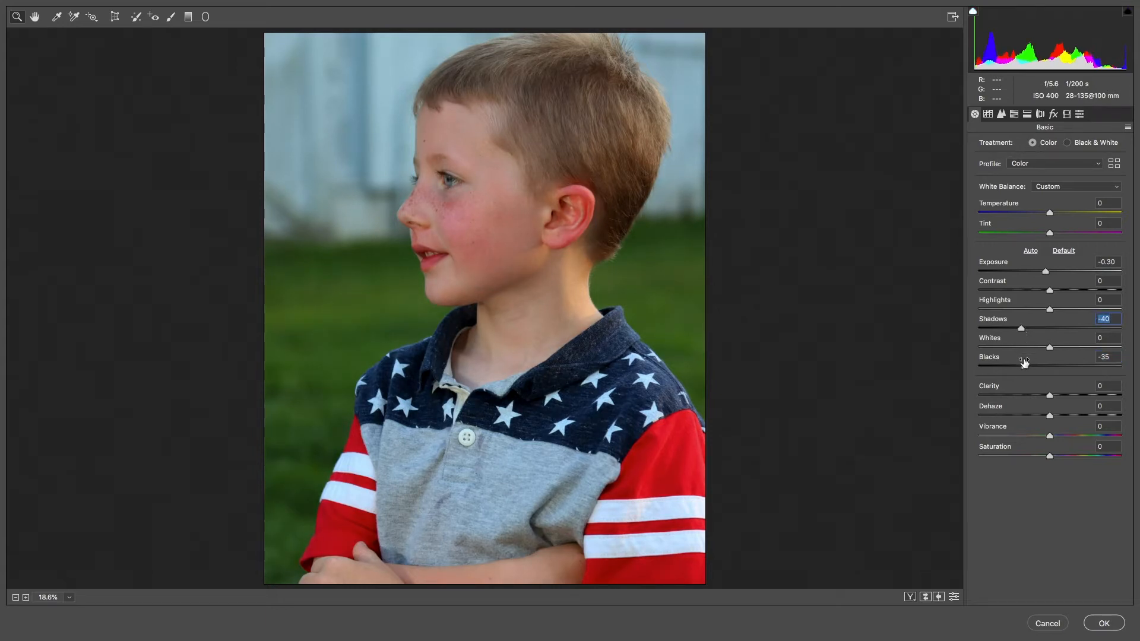
{"action": "left_click", "coordinate": [1116, 319]}
{"action": "key", "text": "BackSpace"}
{"action": "key", "text": "BackSpace"}
{"action": "type", "text": "50"}
Lower the Blacks further to -50.
{"action": "left_click", "coordinate": [1113, 358]}
{"action": "key", "text": "Down"}
{"action": "key", "text": "Down"}
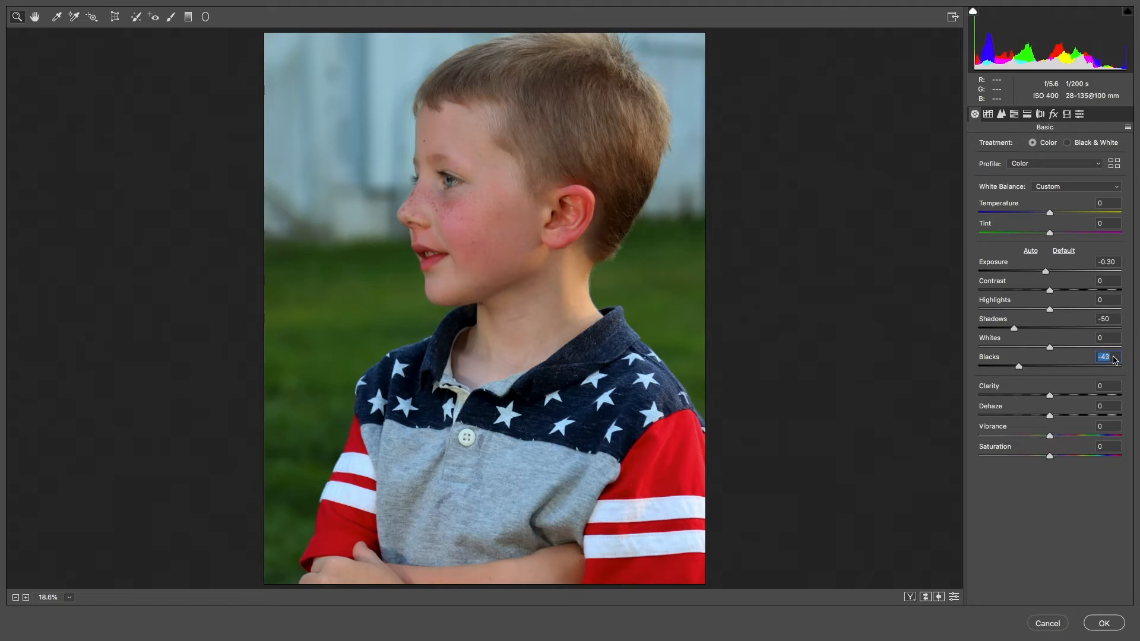
{"action": "key", "text": "Down"}
{"action": "key", "text": "Down"}
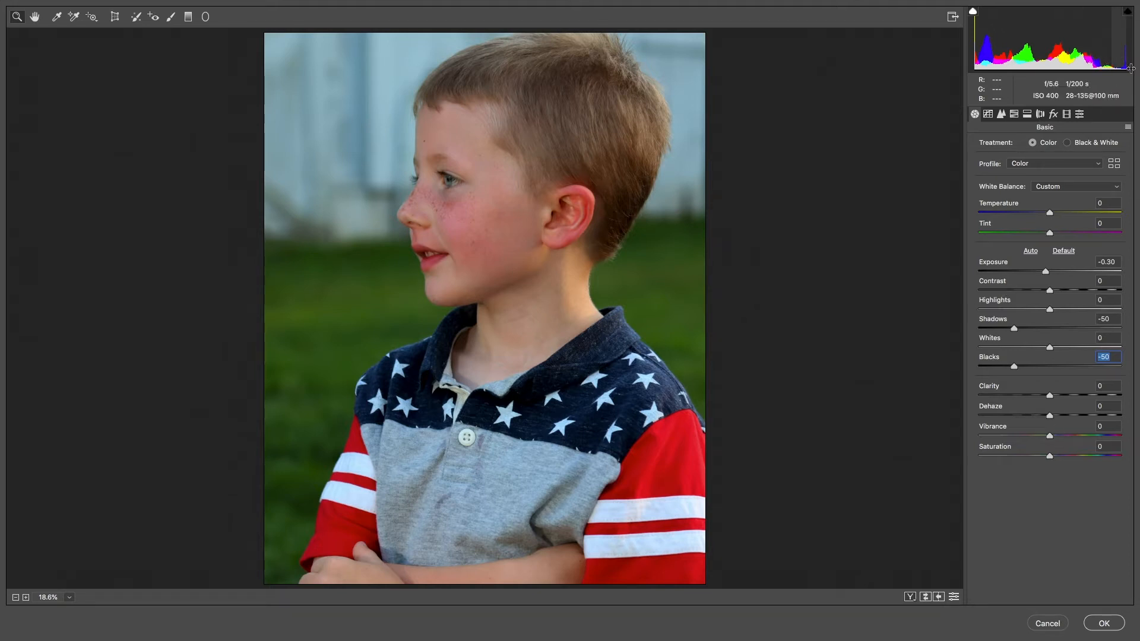
Raise the Highlights to +10.
{"action": "left_click", "coordinate": [1113, 301]}
{"action": "key", "text": "Up"}
{"action": "key", "text": "Up"}
{"action": "key", "text": "Up"}
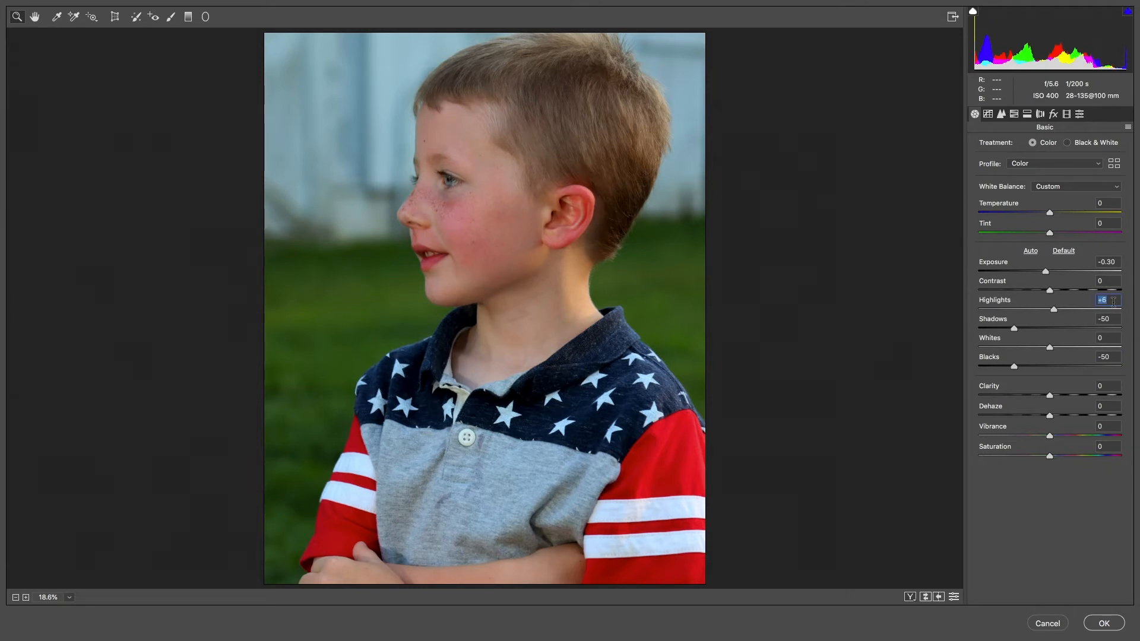
{"action": "key", "text": "Up"}
{"action": "key", "text": "Up"}
{"action": "key", "text": "Up"}
Raise the Whites to +10.
{"action": "left_click", "coordinate": [1112, 339]}
{"action": "key", "text": "Up"}
{"action": "key", "text": "Up"}
{"action": "key", "text": "Up"}
Increase the Clarity to +39 and the Dehaze to +13.
{"action": "left_click", "coordinate": [1101, 387]}
{"action": "left_click", "coordinate": [1062, 395]}
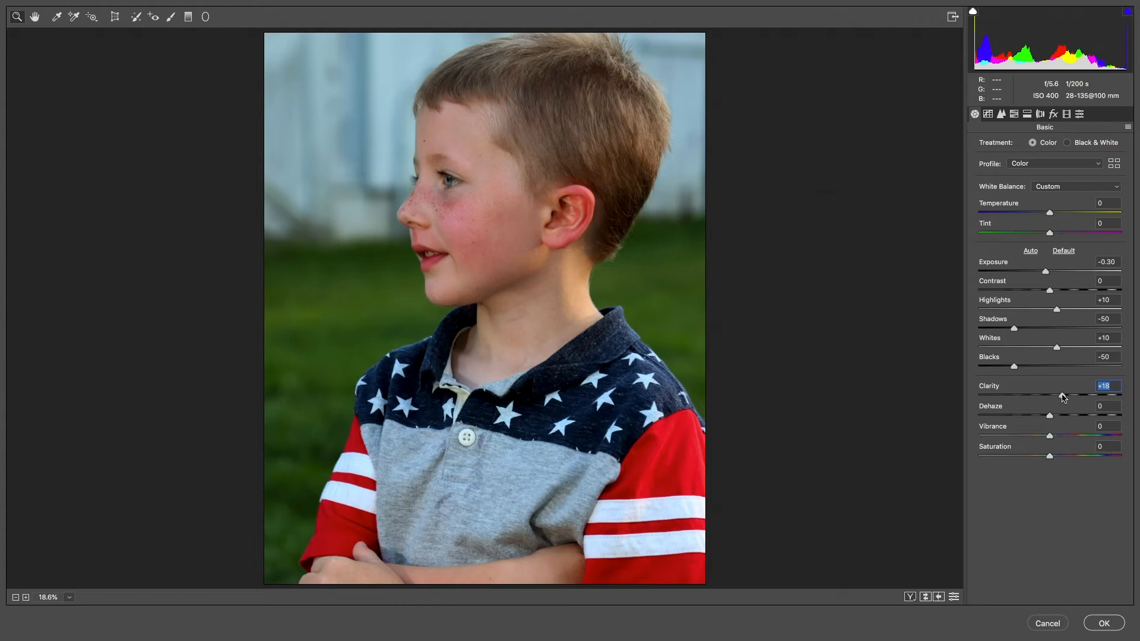
{"action": "left_click", "coordinate": [1077, 396]}
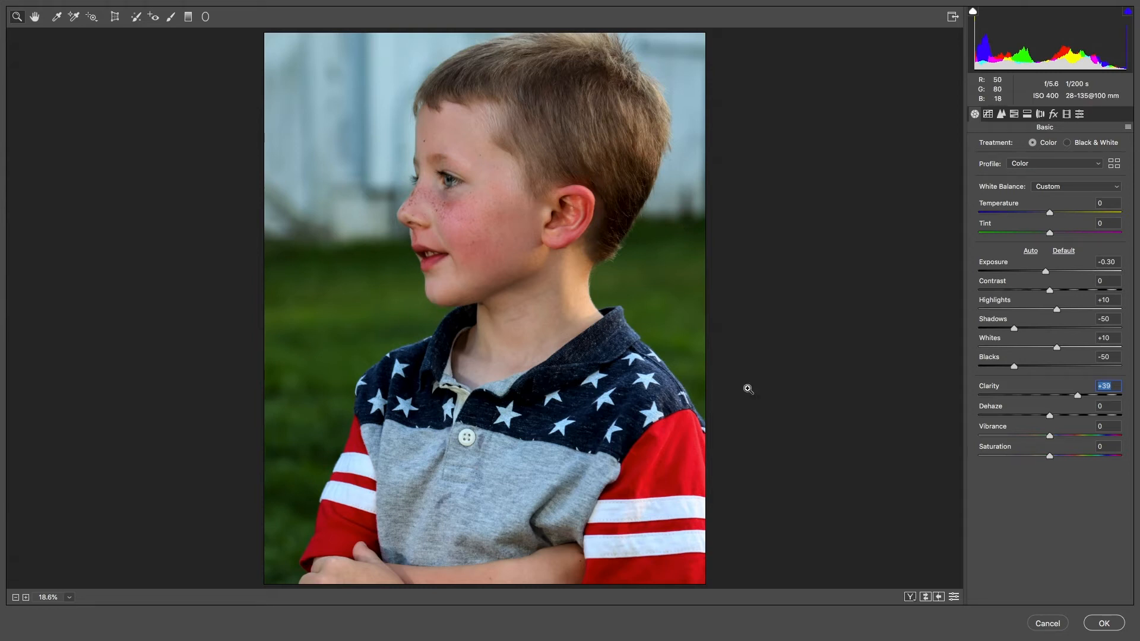
{"action": "left_click", "coordinate": [1059, 416]}
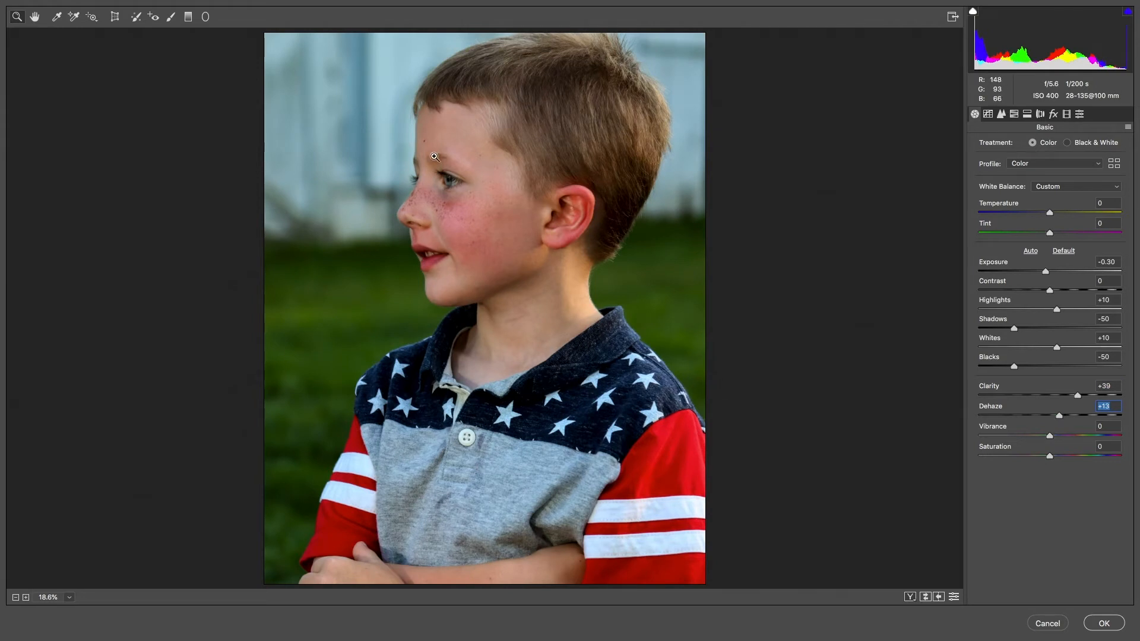
Fine-tune the Clarity to +40 and the Dehaze to +15.
{"action": "left_click", "coordinate": [1112, 386]}
{"action": "key", "text": "Up"}
{"action": "key", "text": "Tab"}
{"action": "key", "text": "Tab"}
{"action": "key", "text": "Tab"}
{"action": "key", "text": "Tab"}
{"action": "key", "text": "Tab"}
{"action": "key", "text": "Tab"}
{"action": "key", "text": "Tab"}
{"action": "key", "text": "Tab"}
{"action": "key", "text": "Tab"}
{"action": "key", "text": "Tab"}
{"action": "key", "text": "Tab"}
{"action": "key", "text": "Tab"}
{"action": "key", "text": "Tab"}
{"action": "key", "text": "Up"}
Raise the Vibrance to +10.
{"action": "key", "text": "Tab"}
{"action": "key", "text": "Up"}
{"action": "key", "text": "Up"}
{"action": "key", "text": "Up"}
{"action": "key", "text": "Up"}
Raise the Saturation beyond +11 and bring it back down to fine-tune the color intensity.
{"action": "key", "text": "Tab"}
{"action": "key", "text": "Up"}
{"action": "key", "text": "Up"}
{"action": "key", "text": "Up"}
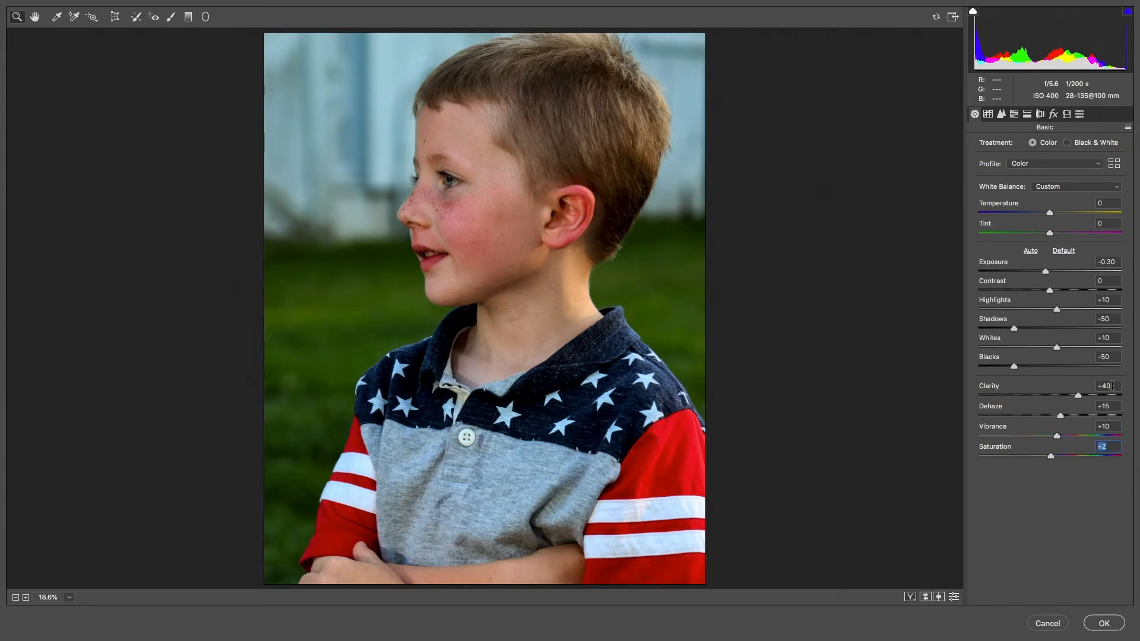
{"action": "key", "text": "Up"}
{"action": "key", "text": "Up"}
{"action": "key", "text": "Up"}
{"action": "key", "text": "Up"}
{"action": "key", "text": "Up"}
{"action": "key", "text": "Up"}
{"action": "key", "text": "Up"}
{"action": "key", "text": "Up"}
{"action": "key", "text": "Up"}
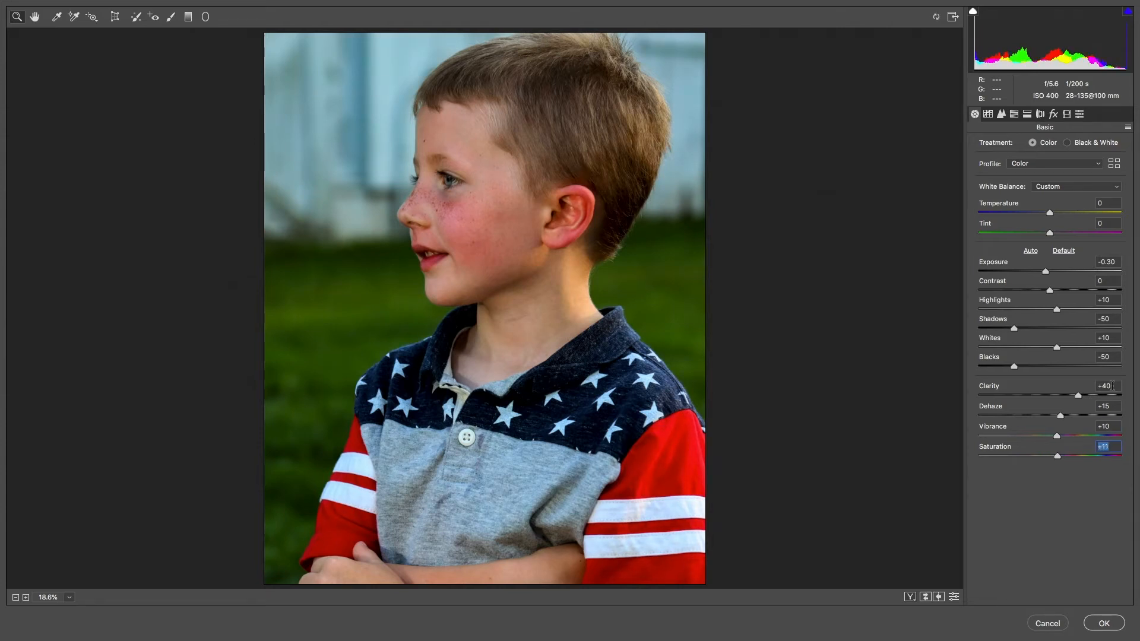
{"action": "key", "text": "Up"}
{"action": "key", "text": "Up"}
{"action": "key", "text": "Up"}
{"action": "key", "text": "Up"}
{"action": "key", "text": "Up"}
{"action": "key", "text": "Down"}
{"action": "key", "text": "Down"}
{"action": "key", "text": "Down"}
{"action": "key", "text": "Down"}
{"action": "key", "text": "Down"}
{"action": "key", "text": "Down"}
{"action": "key", "text": "Down"}
{"action": "key", "text": "Down"}
{"action": "key", "text": "Down"}
{"action": "key", "text": "Down"}
View the Tone Curve settings and increase the Sharpening Amount in the Detail settings.
{"action": "left_click", "coordinate": [988, 114]}
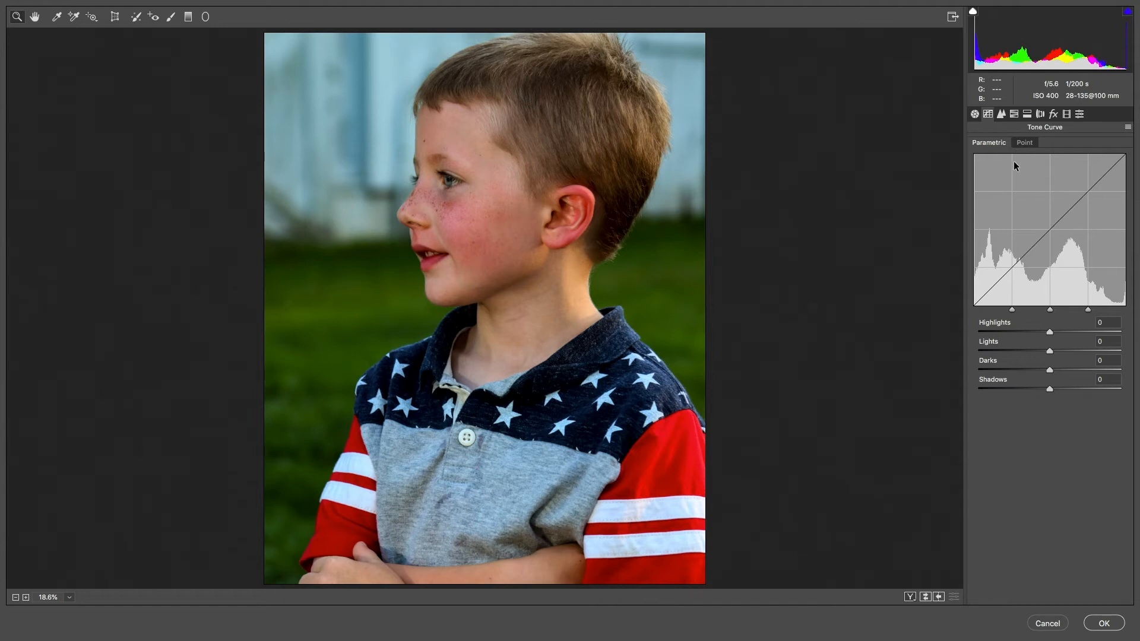
{"action": "left_click", "coordinate": [1001, 114]}
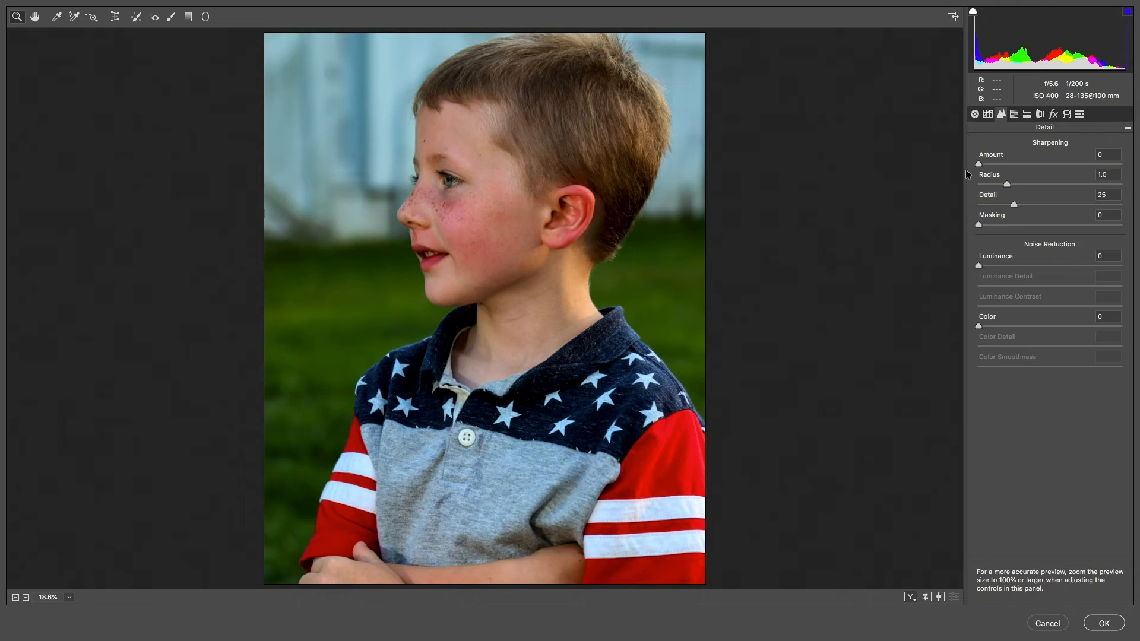
{"action": "left_click", "coordinate": [1007, 161]}
{"action": "left_click_drag", "start_coordinate": [979, 164], "coordinate": [1009, 166]}
Look through the HSL Luminance, Saturation and Hue adjustments, trying a shift of the Magentas hue.
{"action": "left_click", "coordinate": [1014, 114]}
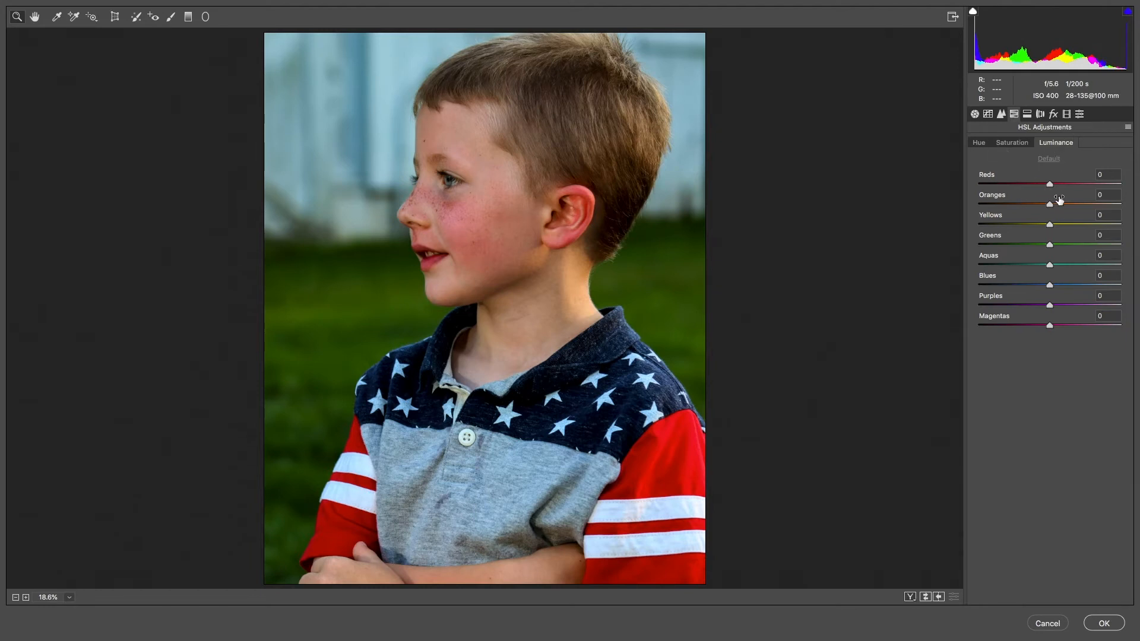
{"action": "left_click", "coordinate": [1020, 144]}
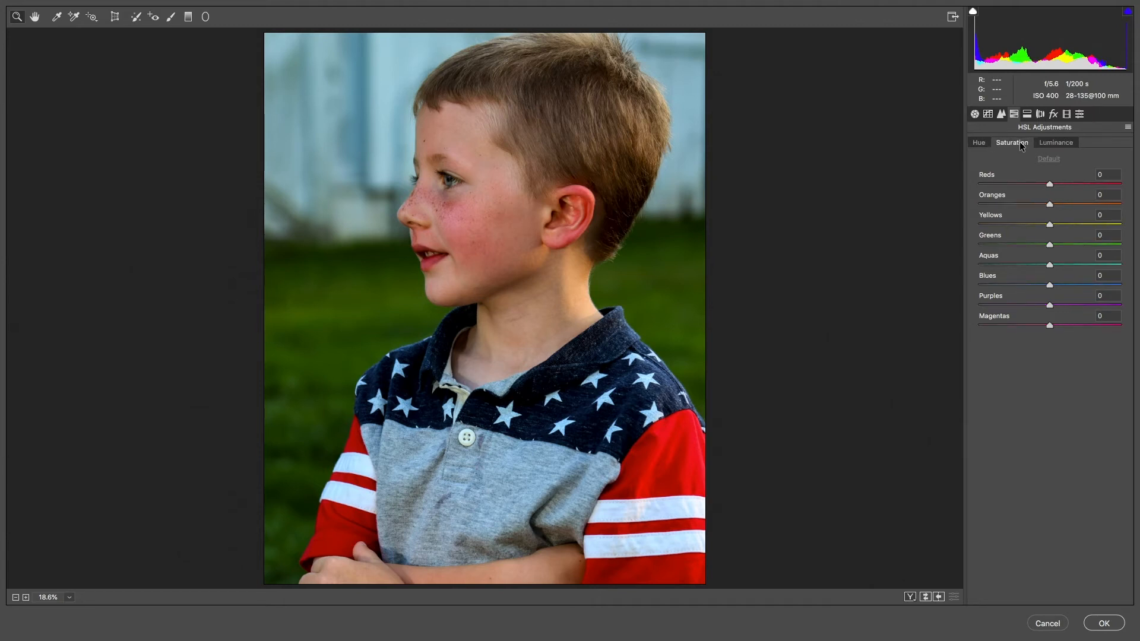
{"action": "left_click", "coordinate": [979, 145]}
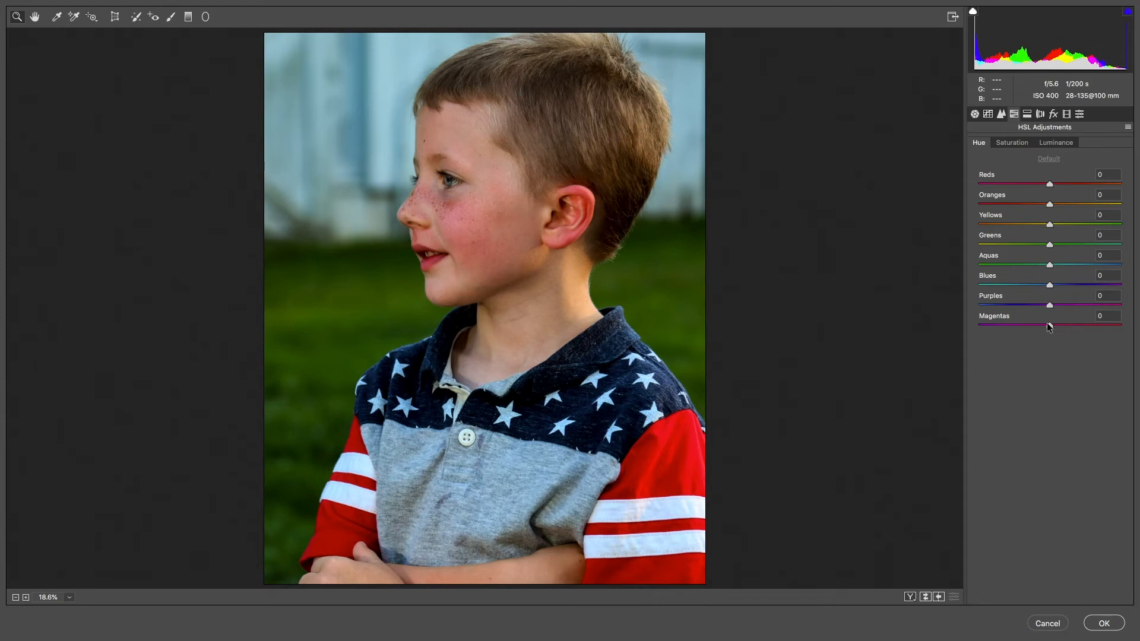
{"action": "left_click_drag", "start_coordinate": [1051, 327], "coordinate": [987, 328]}
{"action": "left_click_drag", "start_coordinate": [1063, 345], "coordinate": [1050, 343]}
{"action": "left_click", "coordinate": [1055, 143]}
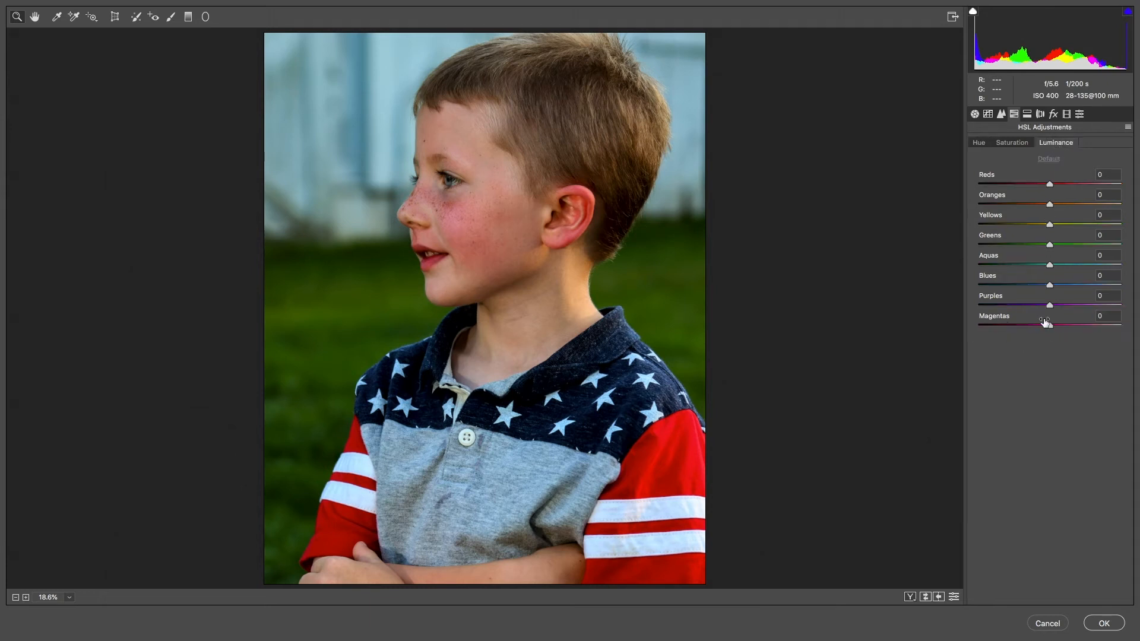
Try shifting the Magentas and Reds luminance in the HSL adjustments, and reset both to 0.
{"action": "left_click_drag", "start_coordinate": [1049, 326], "coordinate": [1082, 283]}
{"action": "left_click_drag", "start_coordinate": [1049, 184], "coordinate": [1102, 175]}
{"action": "type", "text": "0"}
{"action": "key", "text": "Tab"}
{"action": "key", "text": "Tab"}
{"action": "key", "text": "Tab"}
{"action": "key", "text": "Tab"}
{"action": "key", "text": "Tab"}
{"action": "key", "text": "Tab"}
{"action": "key", "text": "Tab"}
{"action": "type", "text": "0"}
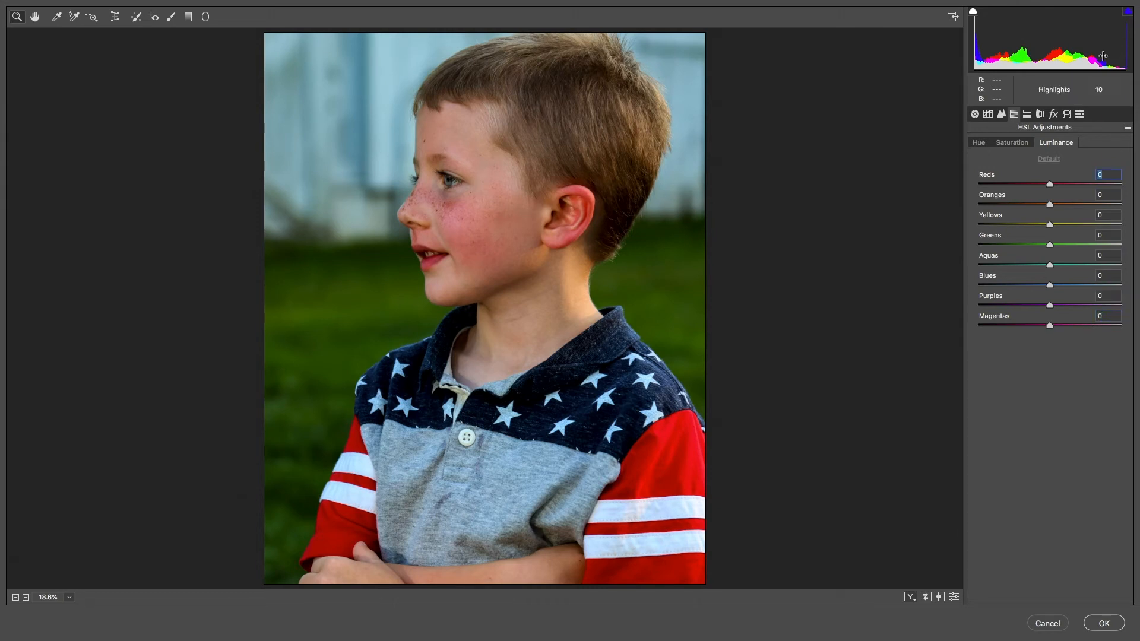
Look through the Split Toning, Lens Corrections, Effects, Calibration and Presets settings.
{"action": "left_click", "coordinate": [1027, 114]}
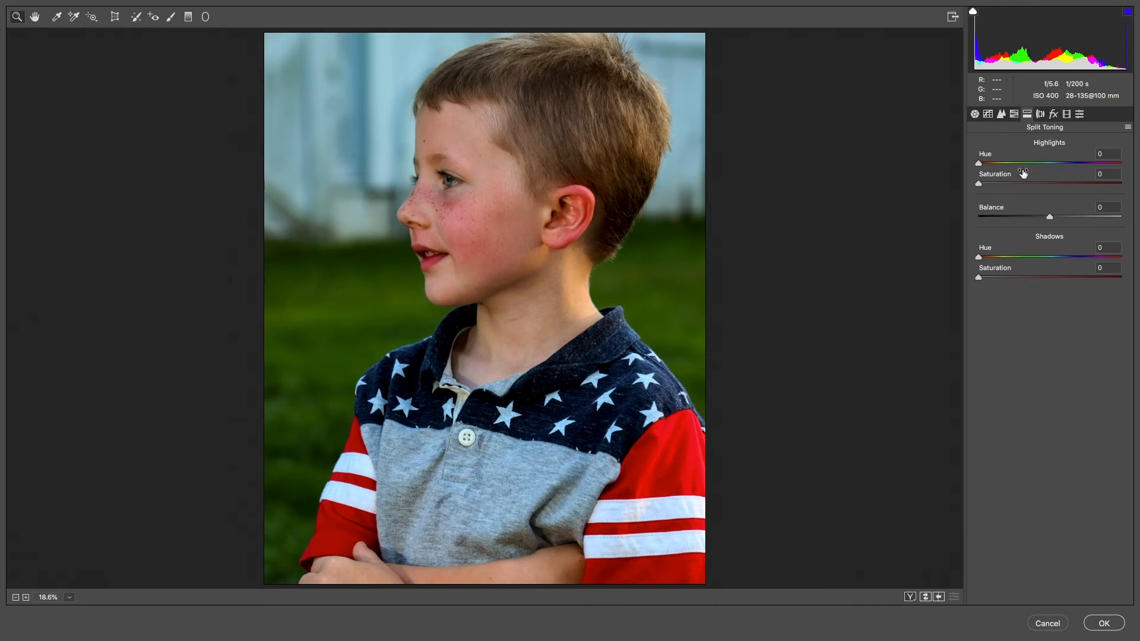
{"action": "left_click", "coordinate": [1040, 114]}
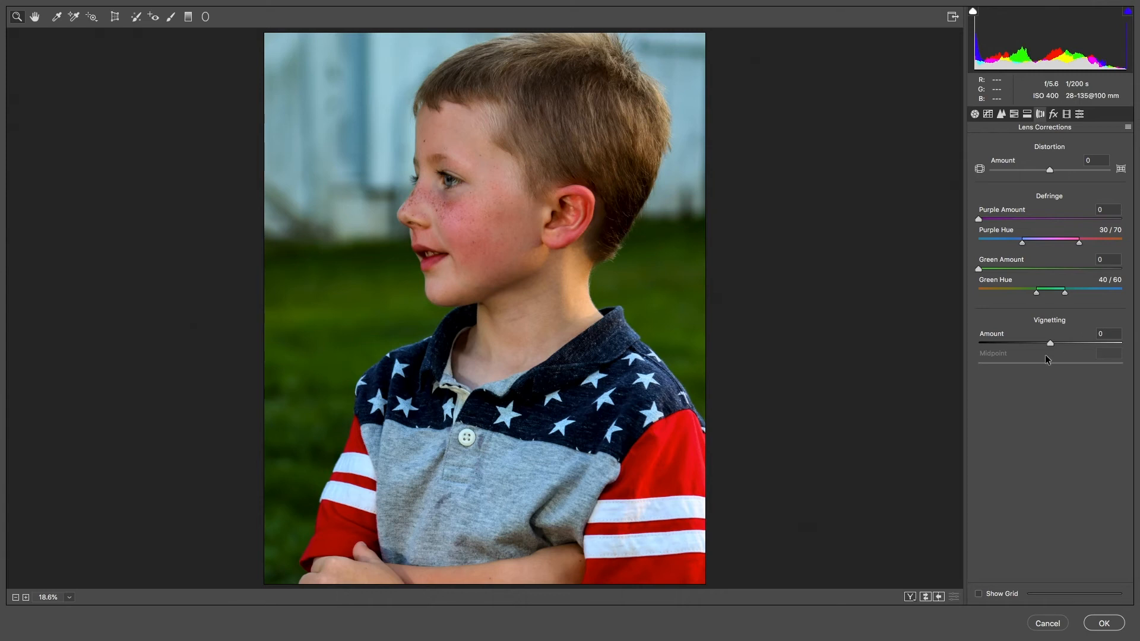
{"action": "left_click", "coordinate": [1053, 114]}
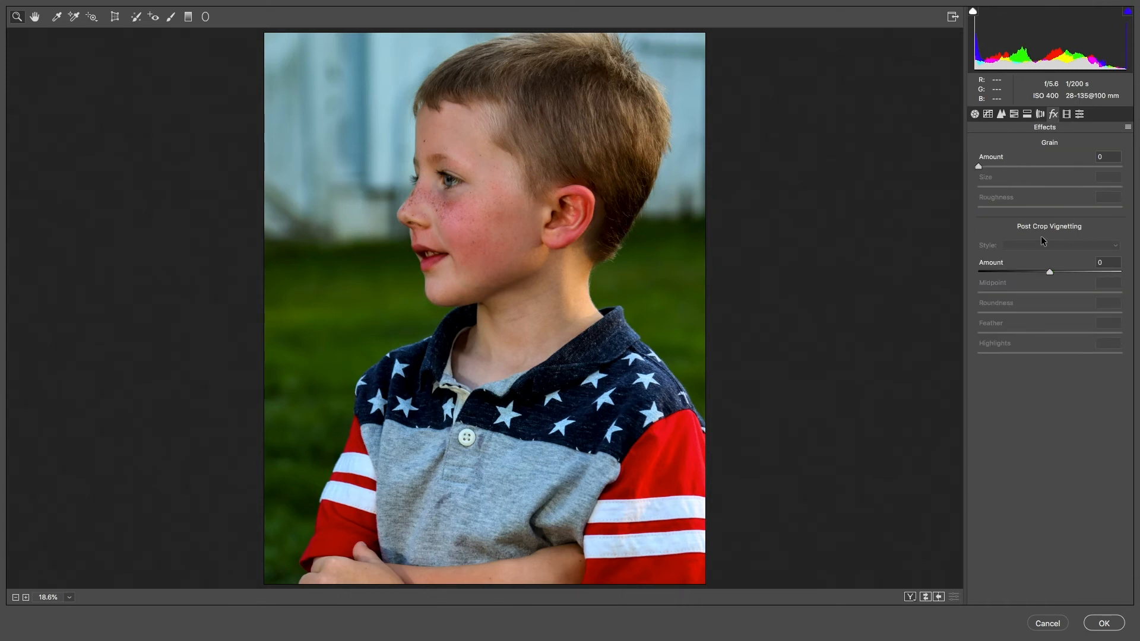
{"action": "left_click", "coordinate": [1067, 114]}
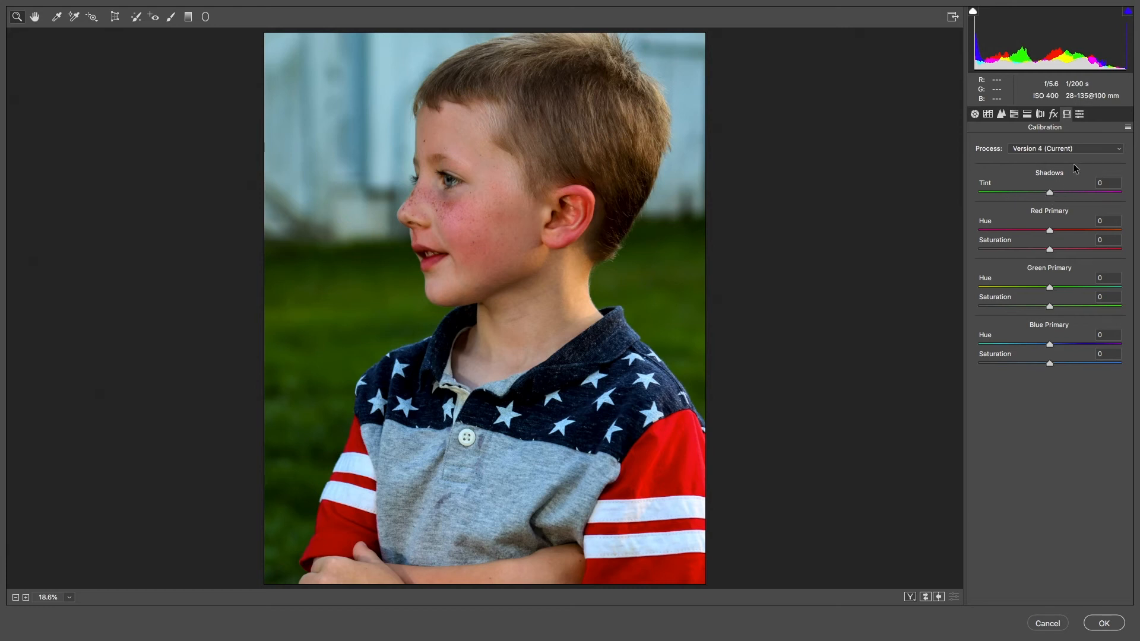
{"action": "left_click", "coordinate": [1080, 115]}
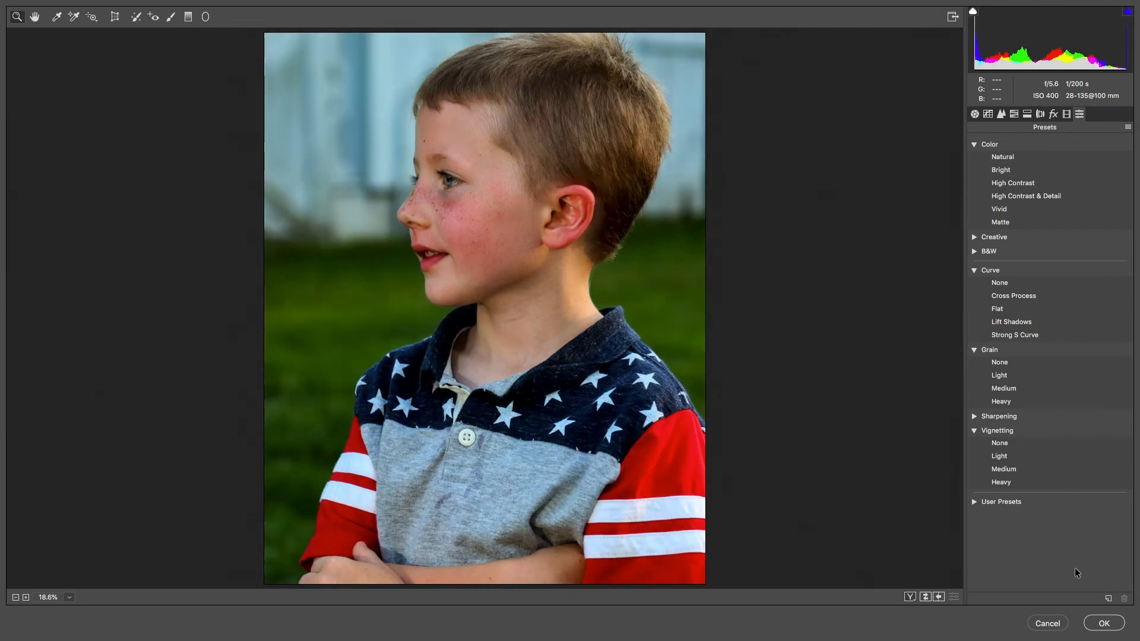
Add a hard-edged dark post-crop vignette with Amount -100, Feather 0 and Midpoint 29.
{"action": "left_click", "coordinate": [1053, 115]}
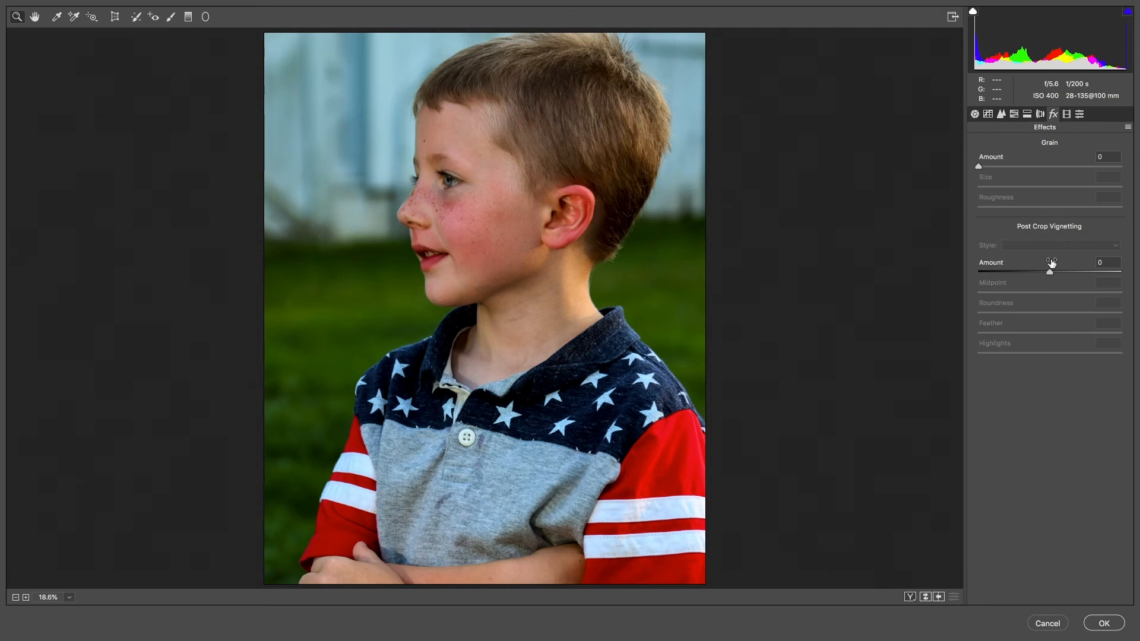
{"action": "left_click", "coordinate": [1070, 271]}
{"action": "left_click_drag", "start_coordinate": [1070, 271], "coordinate": [1047, 291]}
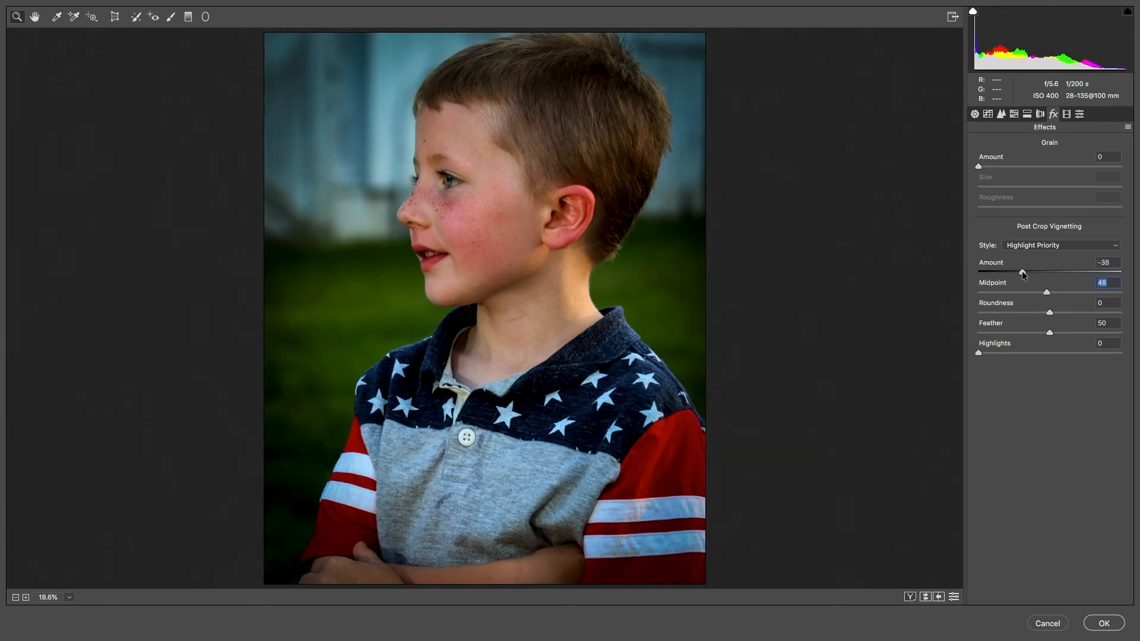
{"action": "left_click_drag", "start_coordinate": [1021, 271], "coordinate": [938, 277]}
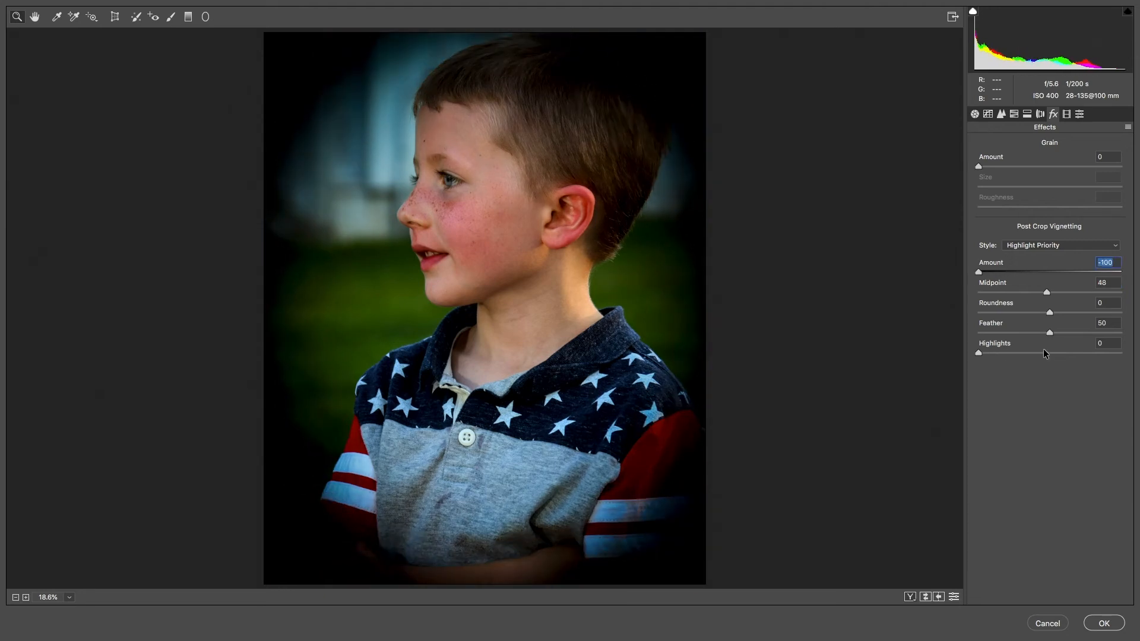
{"action": "left_click_drag", "start_coordinate": [1049, 333], "coordinate": [860, 335]}
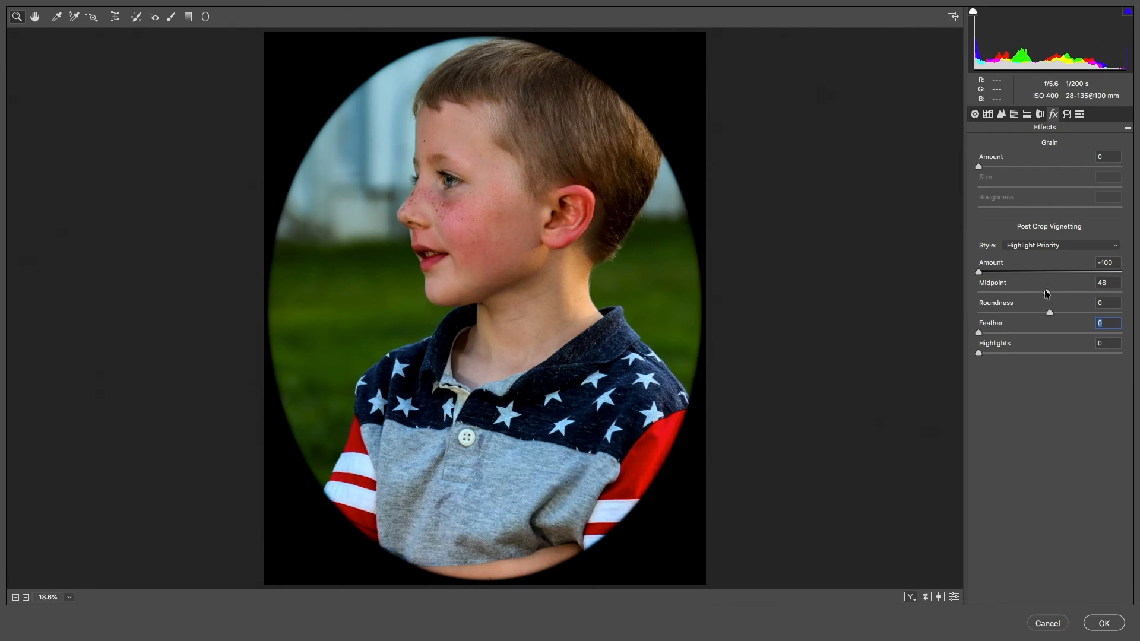
{"action": "mouse_move", "coordinate": [1046, 294]}
{"action": "left_mouse_down"}
{"action": "mouse_move", "coordinate": [1022, 296]}
{"action": "mouse_move", "coordinate": [1033, 292]}
{"action": "left_mouse_up"}
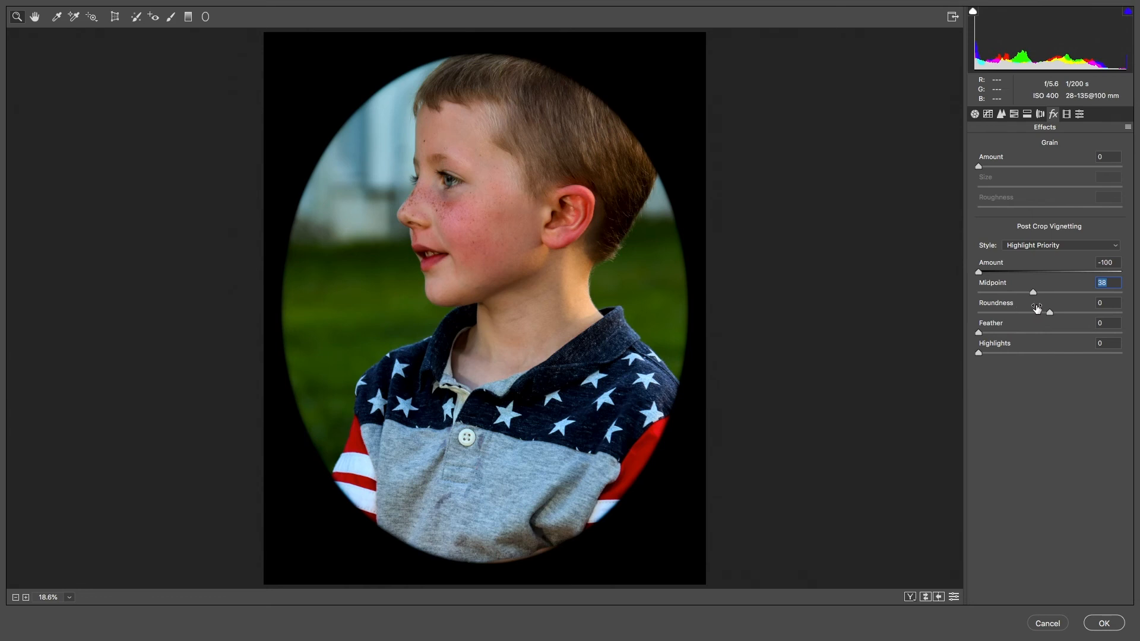
{"action": "left_click_drag", "start_coordinate": [1033, 292], "coordinate": [1027, 291]}
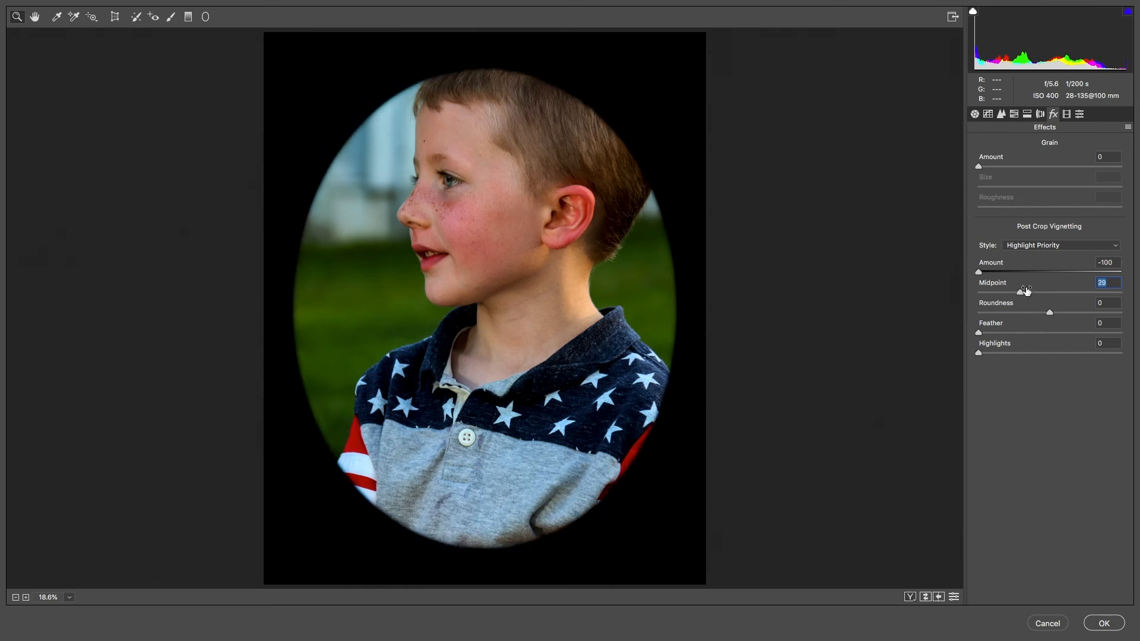
Soften the vignette with Feather 40, weaken its Amount to about -16, and apply the Camera Raw Filter.
{"action": "left_click_drag", "start_coordinate": [981, 270], "coordinate": [1034, 271]}
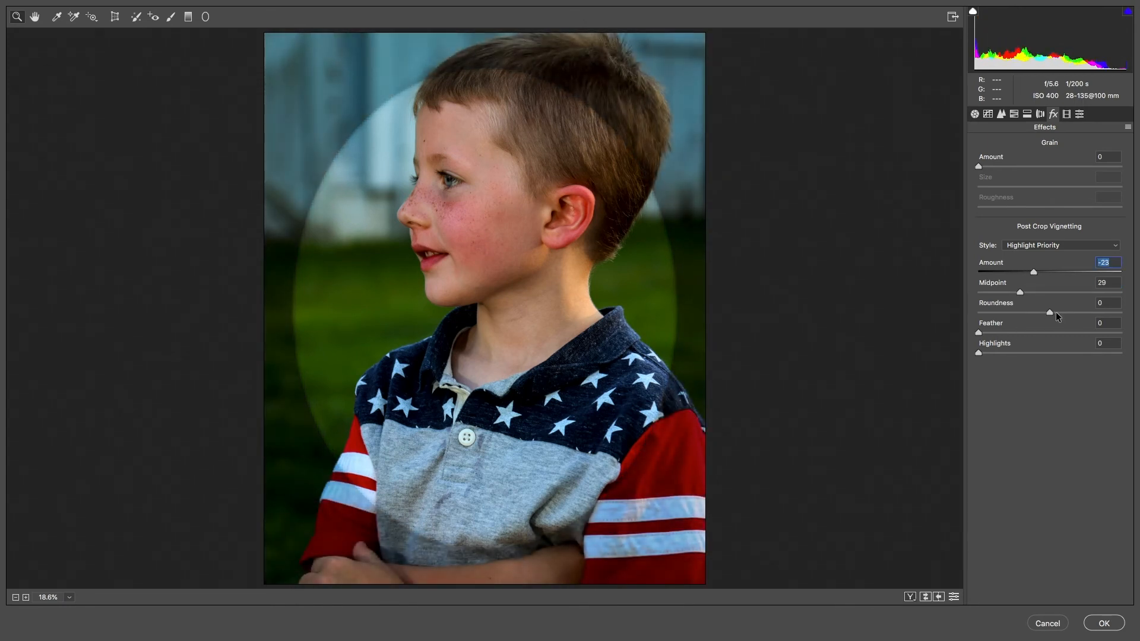
{"action": "left_click_drag", "start_coordinate": [984, 331], "coordinate": [1038, 330]}
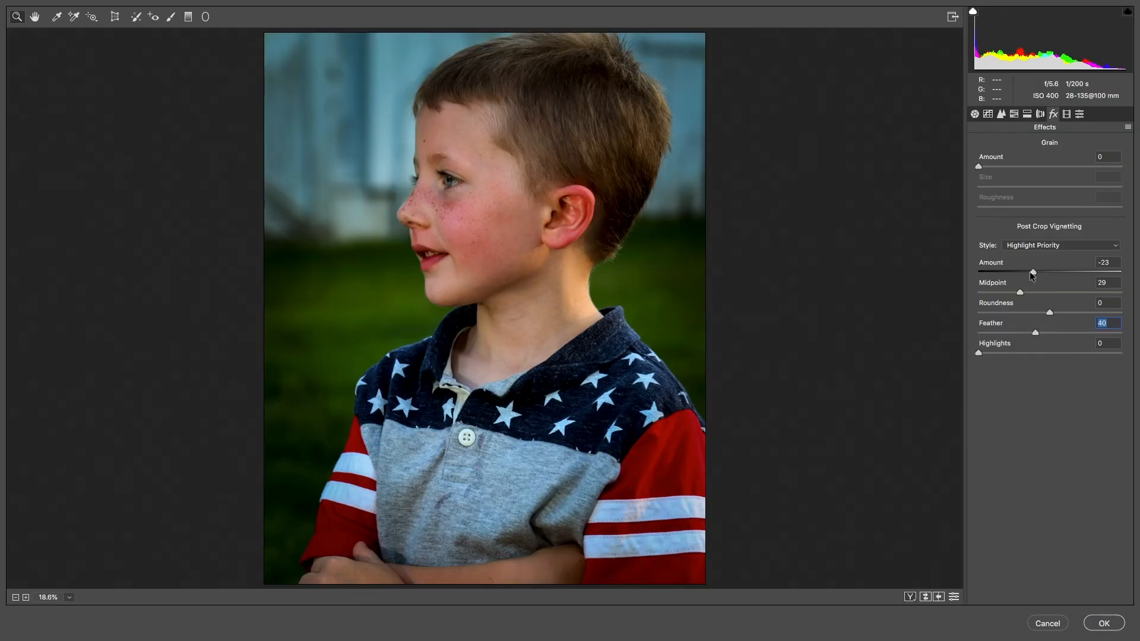
{"action": "left_click_drag", "start_coordinate": [1032, 273], "coordinate": [1037, 272]}
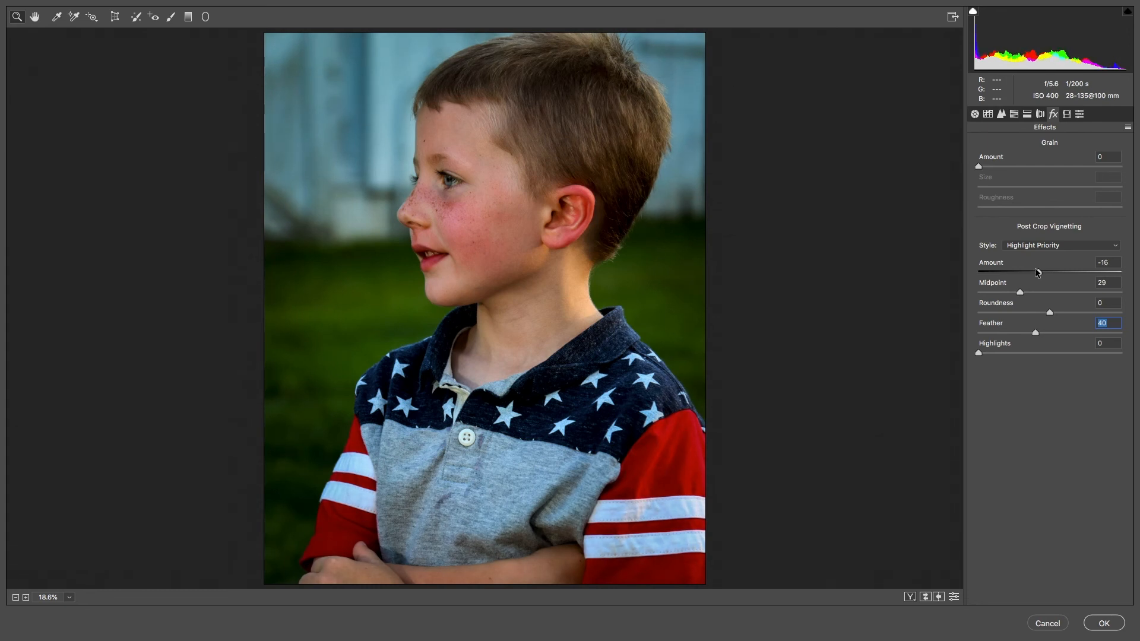
{"action": "left_click_drag", "start_coordinate": [1036, 270], "coordinate": [1039, 271]}
{"action": "left_click", "coordinate": [1097, 628]}
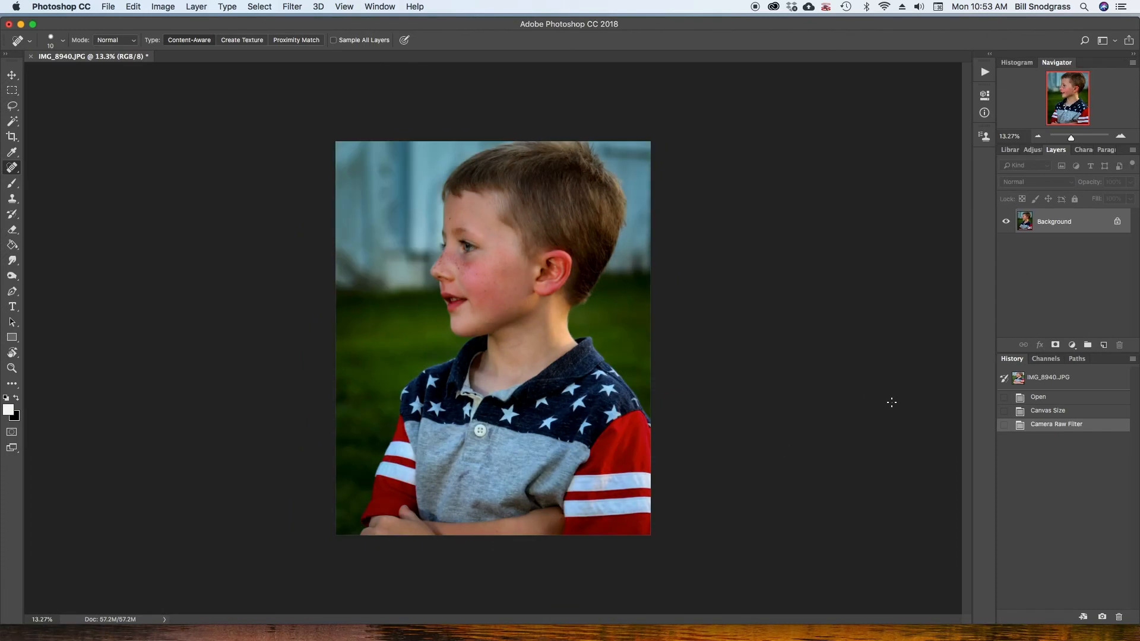
Compare the photo before and after the Camera Raw Filter by switching between the Canvas Size and Camera Raw Filter history states.
{"action": "left_click", "coordinate": [1067, 413]}
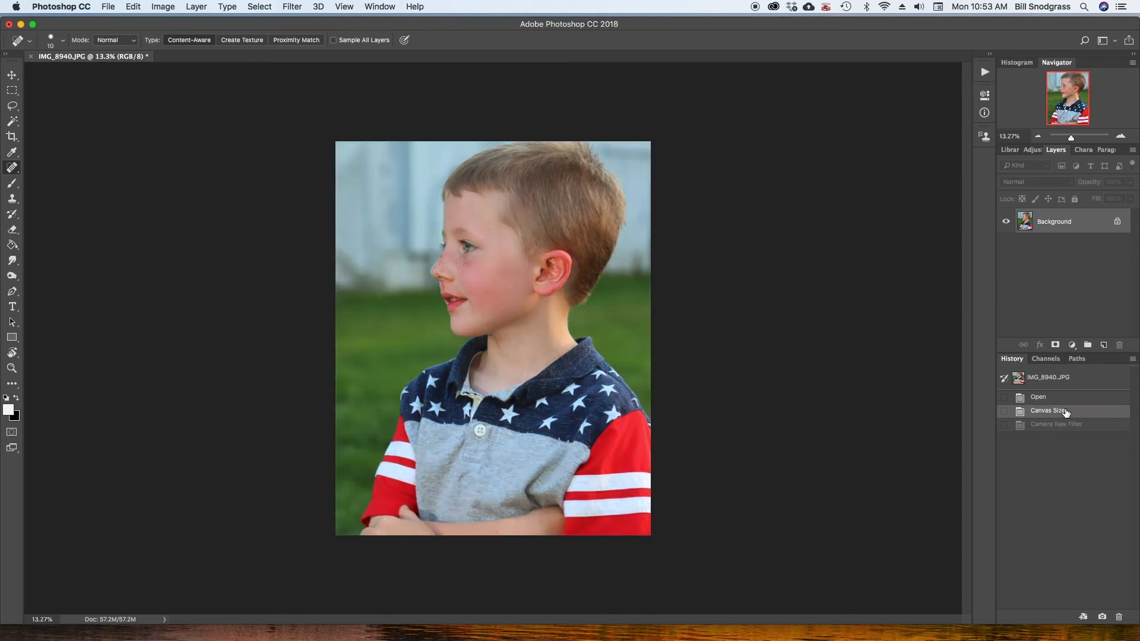
{"action": "left_click", "coordinate": [1066, 424]}
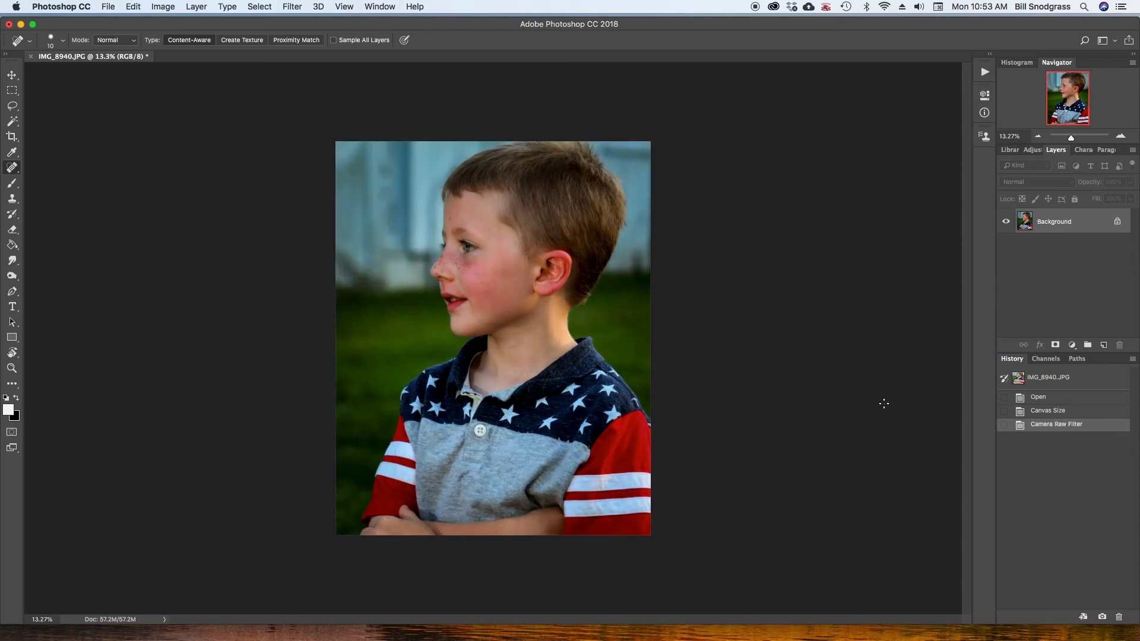